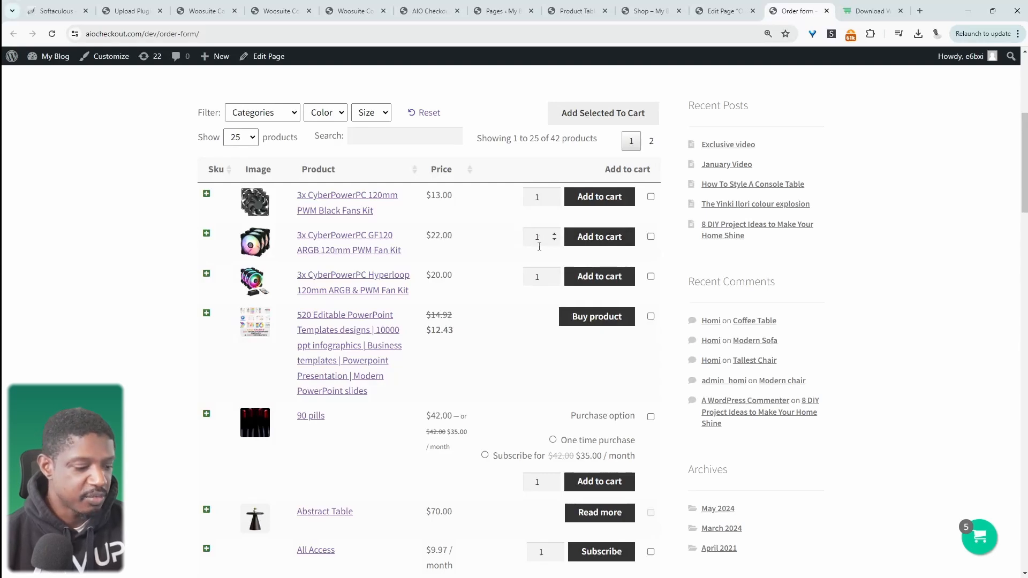
- Set quantities of 8 Black Fans, 5 GF120 and 6 Hyperloop kits, and add the selected products to the cart
{"action": "double_click", "coordinate": [542, 240]}
{"action": "type", "text": "5"}
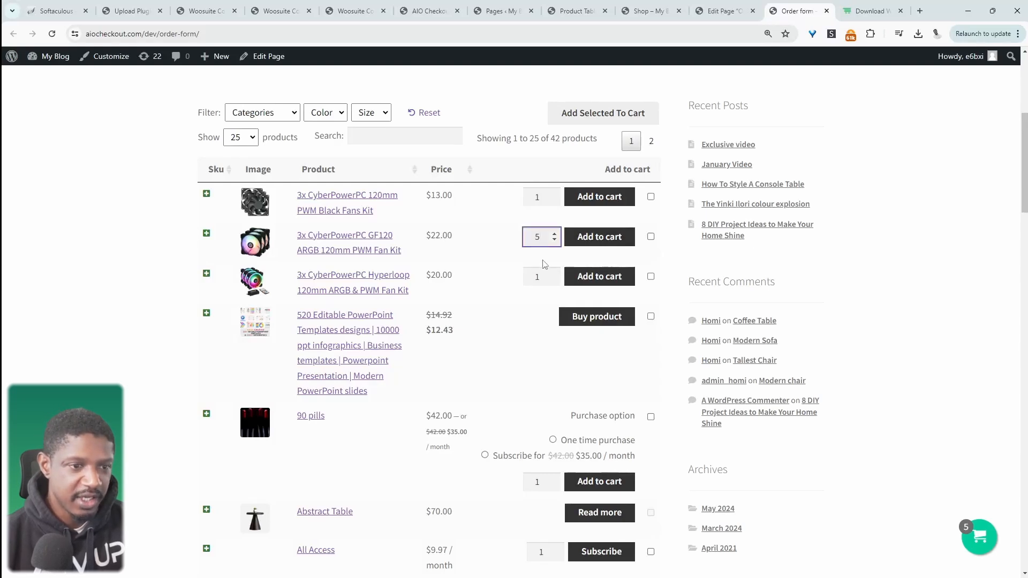
{"action": "double_click", "coordinate": [544, 277]}
{"action": "type", "text": "6"}
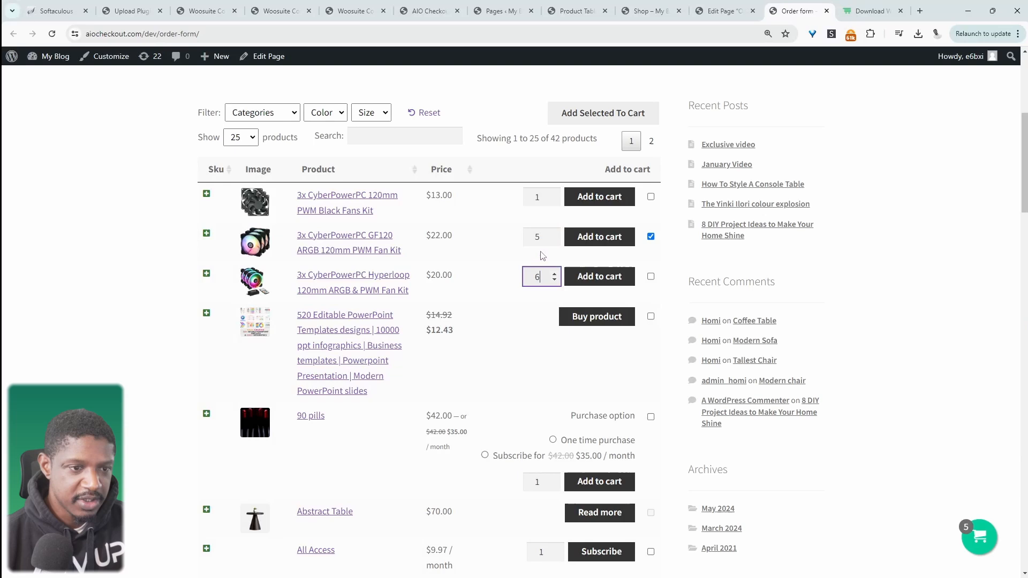
{"action": "double_click", "coordinate": [534, 199]}
{"action": "type", "text": "8"}
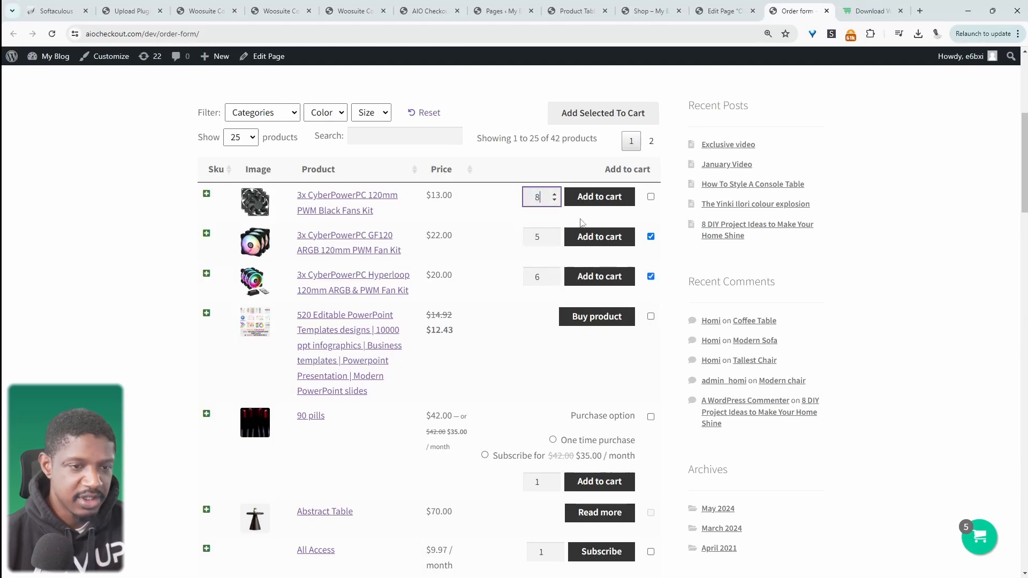
{"action": "left_click", "coordinate": [912, 208]}
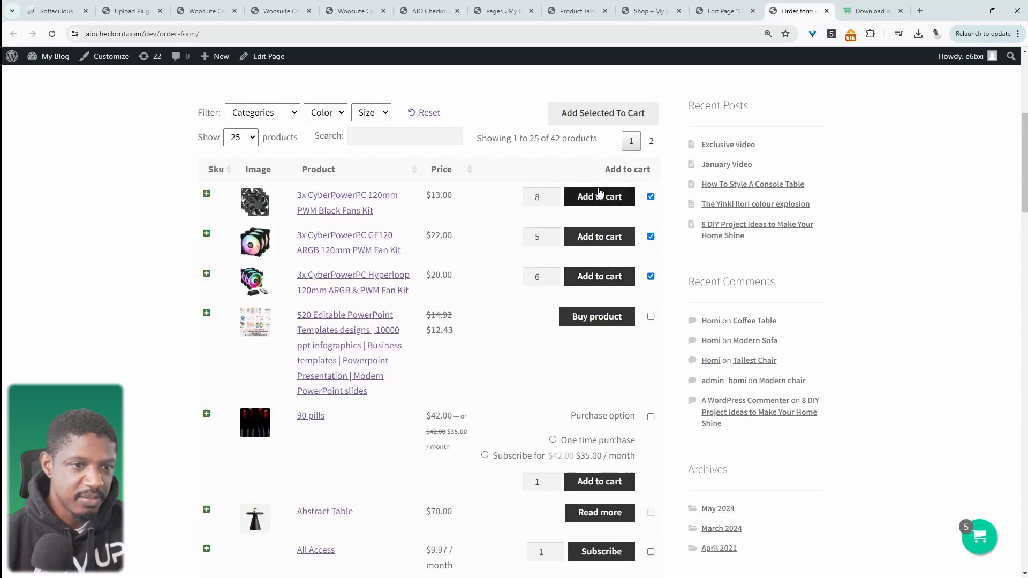
{"action": "left_click", "coordinate": [592, 113]}
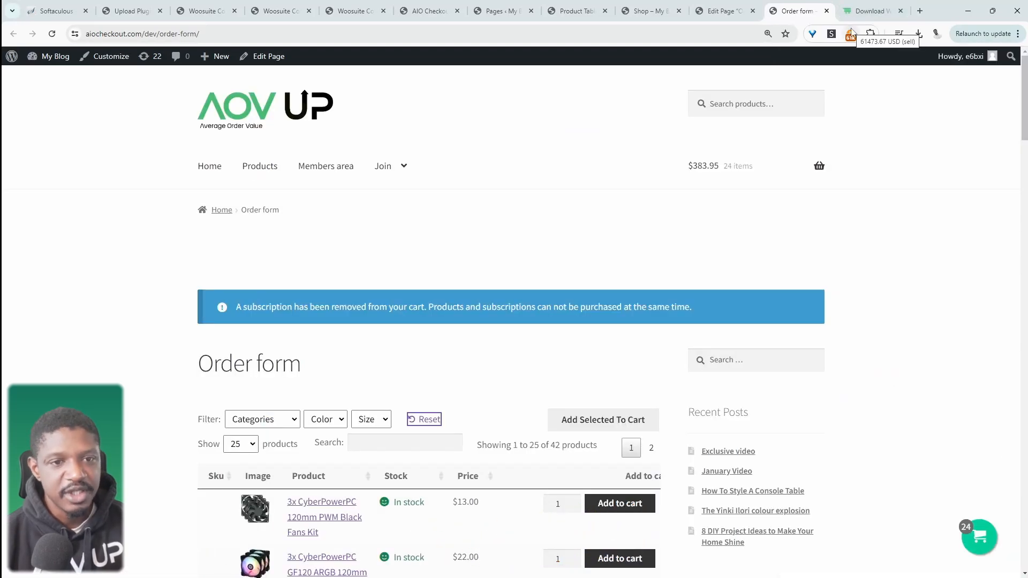
- Open the existing product table for editing from the AOVup Product Table settings in the WordPress admin
{"action": "left_click", "coordinate": [883, 11]}
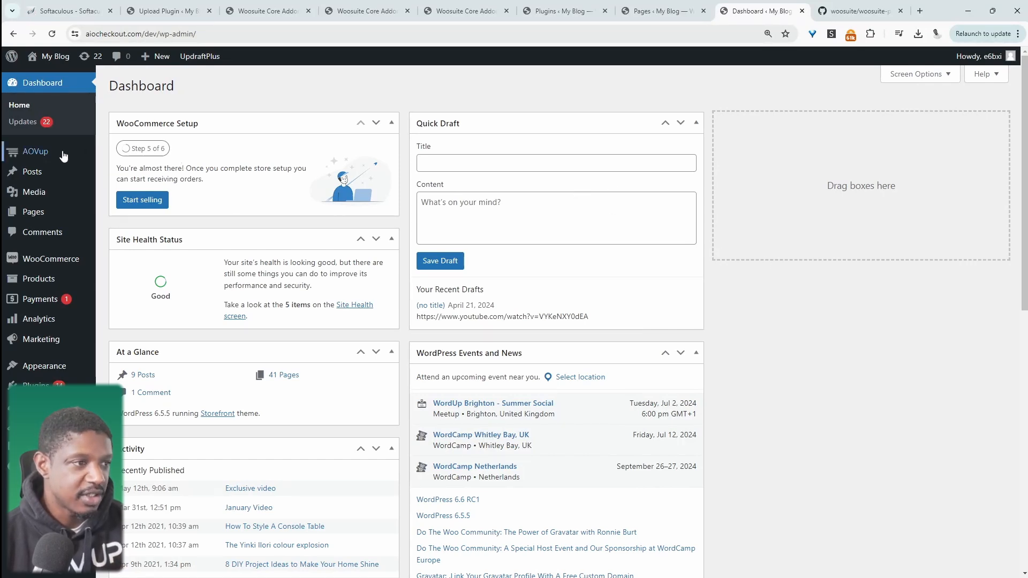
{"action": "mouse_move", "coordinate": [63, 153]}
{"action": "left_click", "coordinate": [125, 253]}
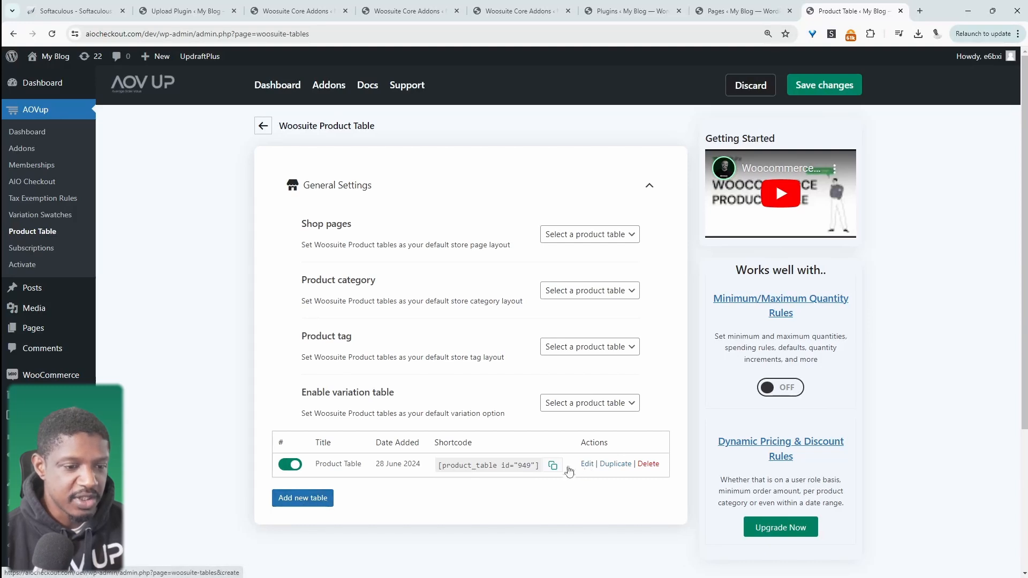
{"action": "left_click", "coordinate": [588, 465]}
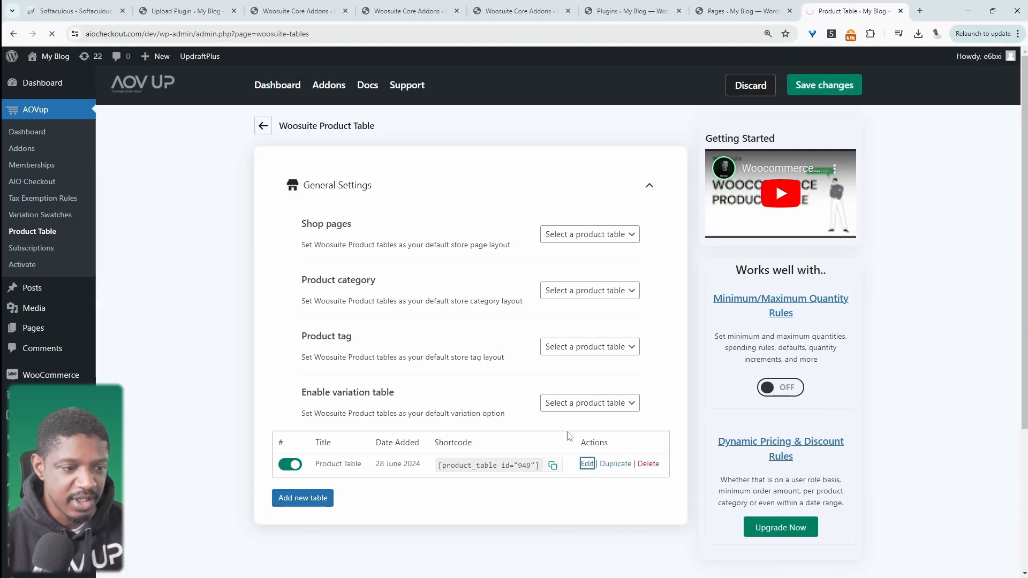
- Set the product table's title to "order form"
{"action": "left_click", "coordinate": [594, 227]}
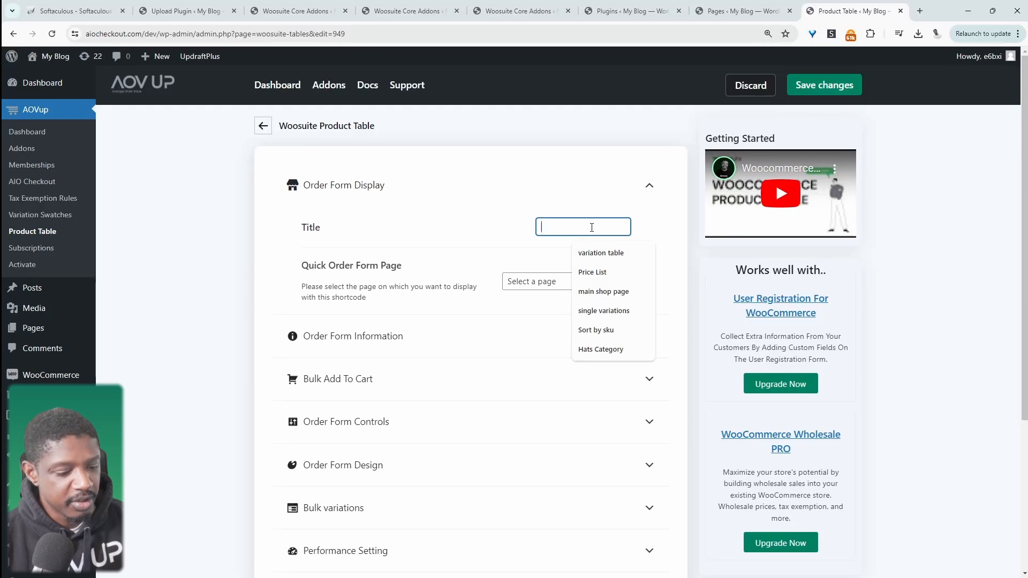
{"action": "type", "text": "o"}
{"action": "left_click", "coordinate": [600, 254]}
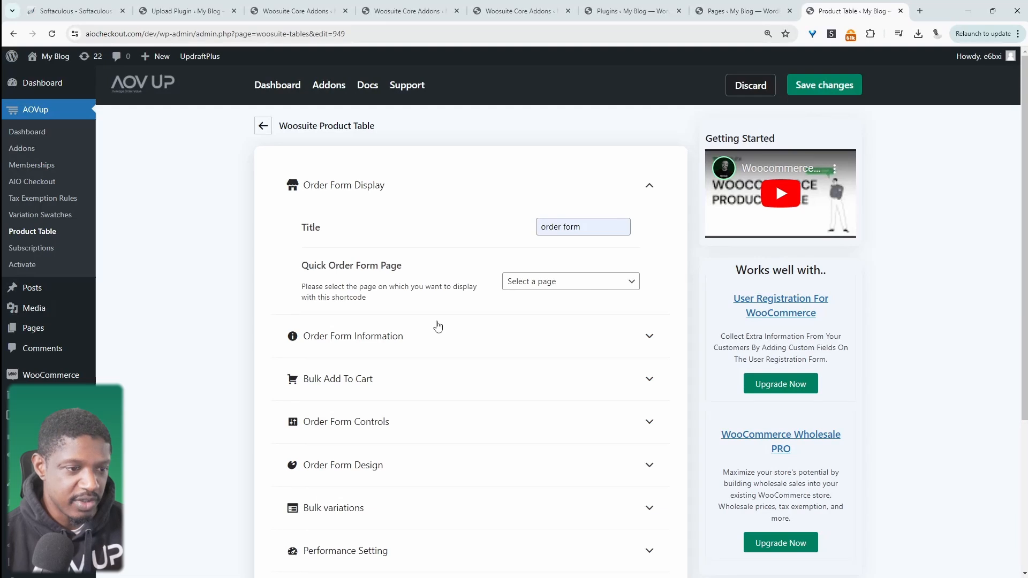
- Add the Sku, Image, Name, Stock, Price and Add to cart columns to the table's selected columns in Order Form Information
{"action": "scroll", "coordinate": [438, 329], "scroll_direction": "down", "scroll_amount": 1}
{"action": "left_click", "coordinate": [392, 315]}
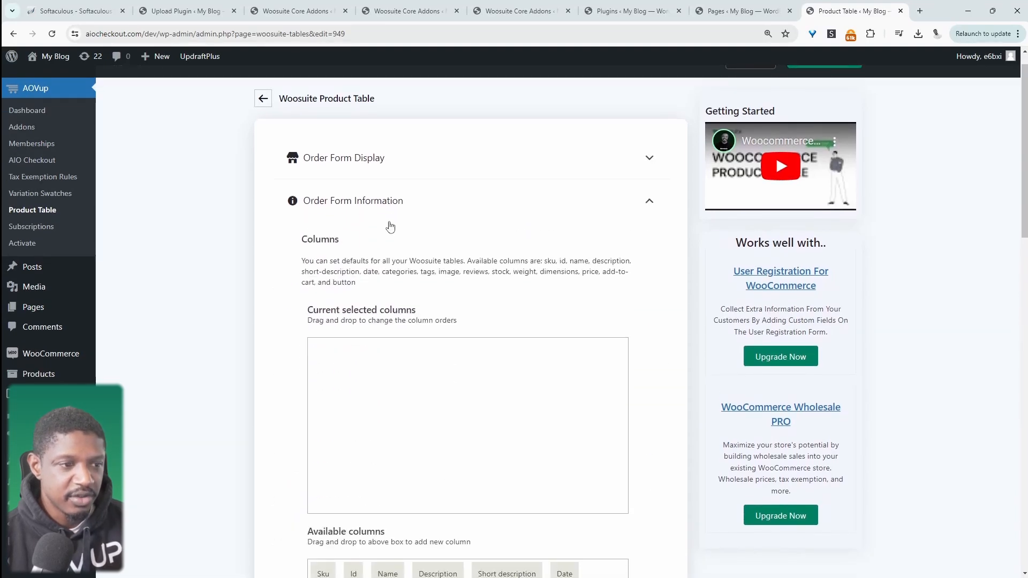
{"action": "scroll", "coordinate": [418, 257], "scroll_direction": "down", "scroll_amount": 3}
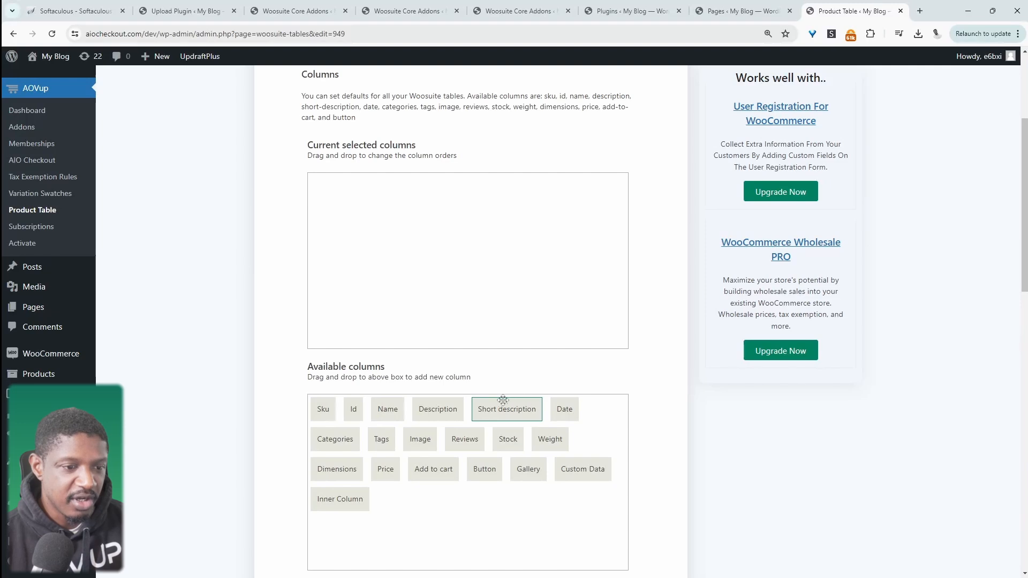
{"action": "left_click_drag", "start_coordinate": [324, 410], "coordinate": [381, 276]}
{"action": "left_click_drag", "start_coordinate": [422, 442], "coordinate": [408, 204]}
{"action": "left_click_drag", "start_coordinate": [387, 409], "coordinate": [432, 231]}
{"action": "left_click_drag", "start_coordinate": [508, 440], "coordinate": [484, 232]}
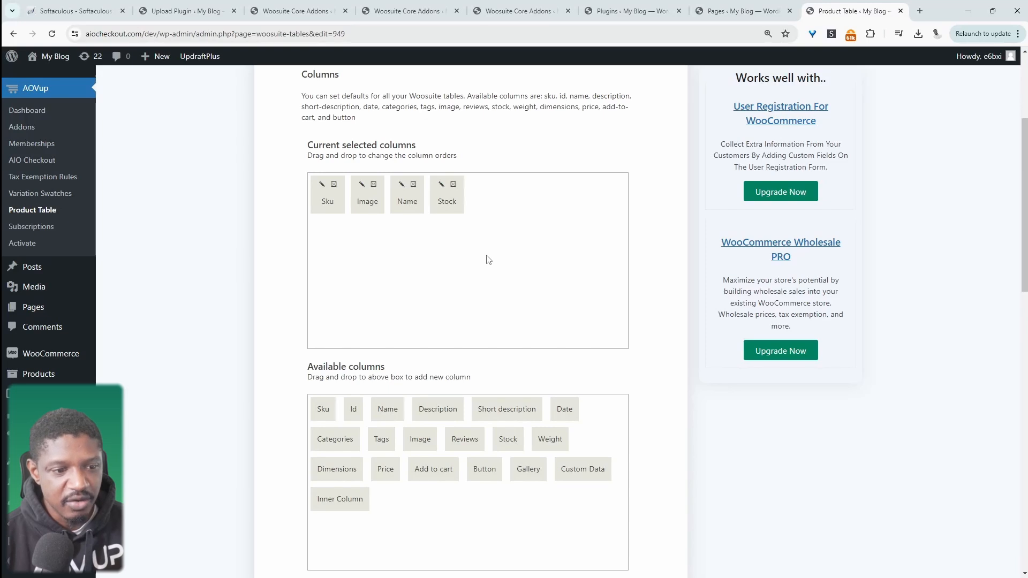
{"action": "left_click_drag", "start_coordinate": [385, 470], "coordinate": [515, 217]}
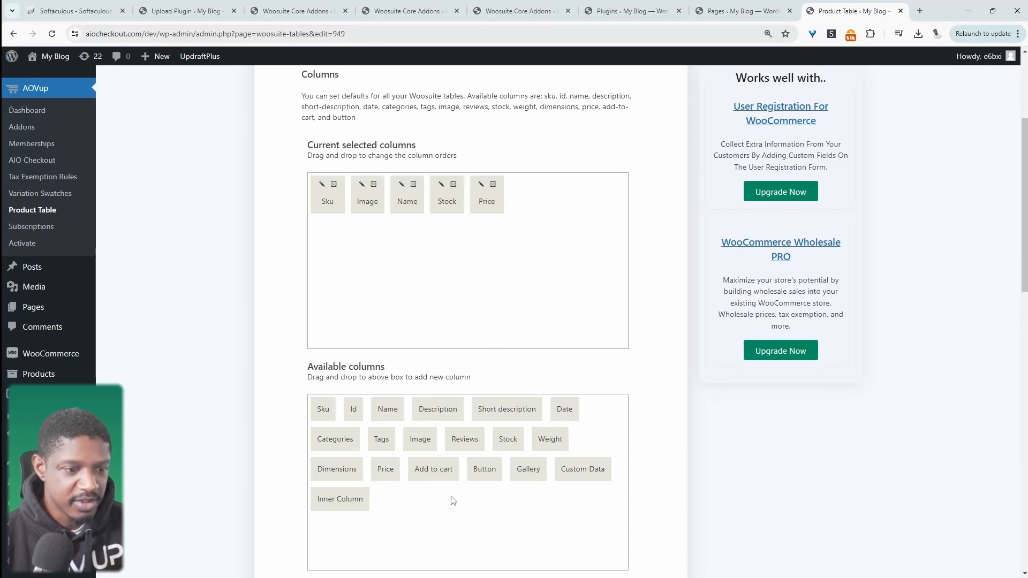
{"action": "left_click_drag", "start_coordinate": [436, 469], "coordinate": [536, 212]}
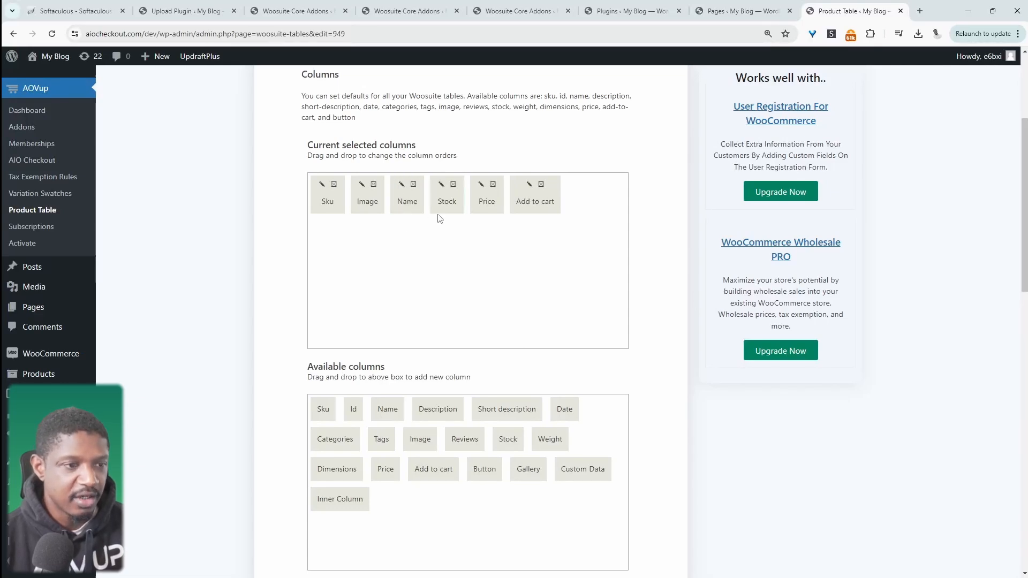
{"action": "left_click", "coordinate": [403, 188]}
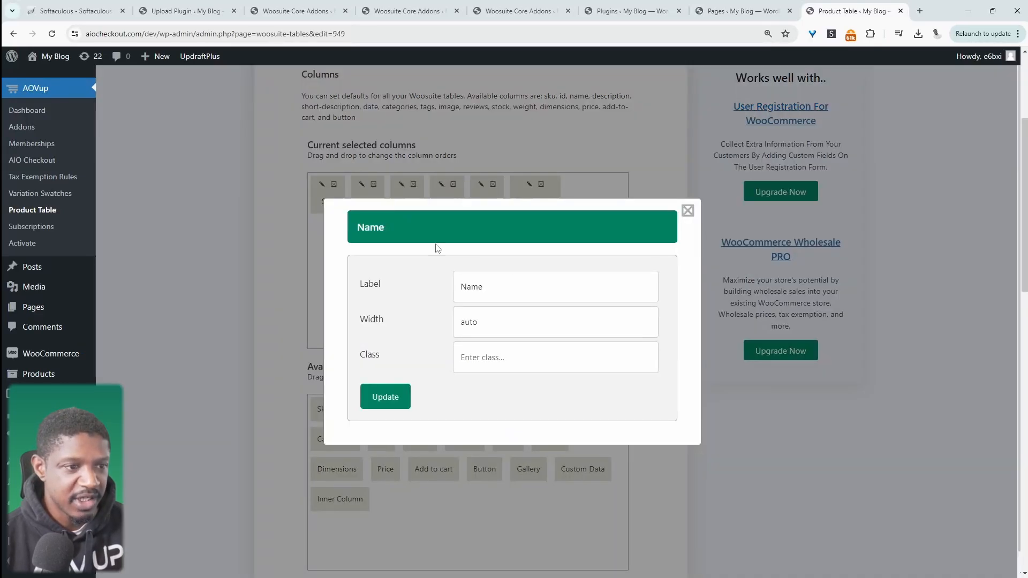
{"action": "left_click_drag", "start_coordinate": [495, 283], "coordinate": [456, 285]}
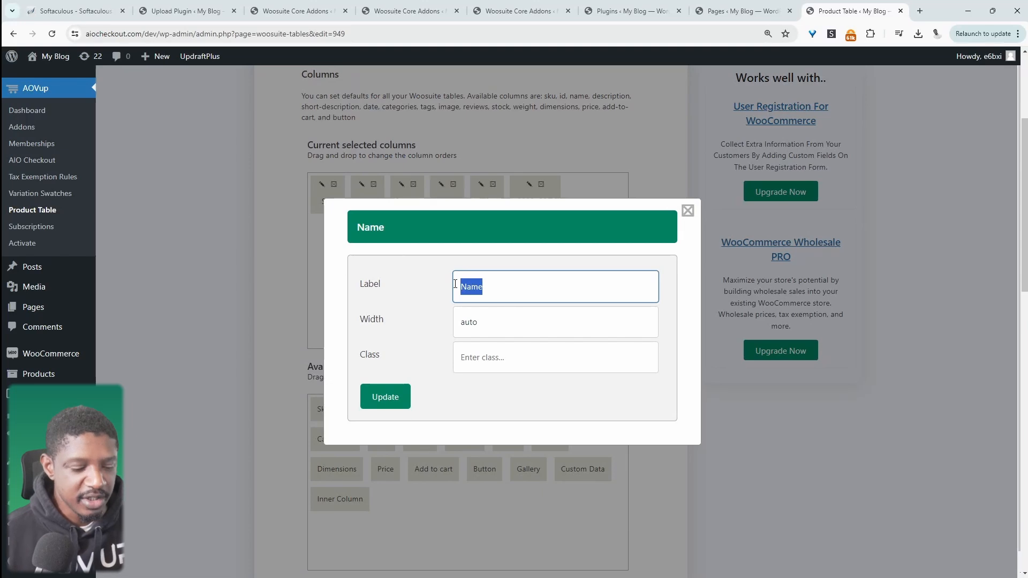
{"action": "type", "text": "Product"}
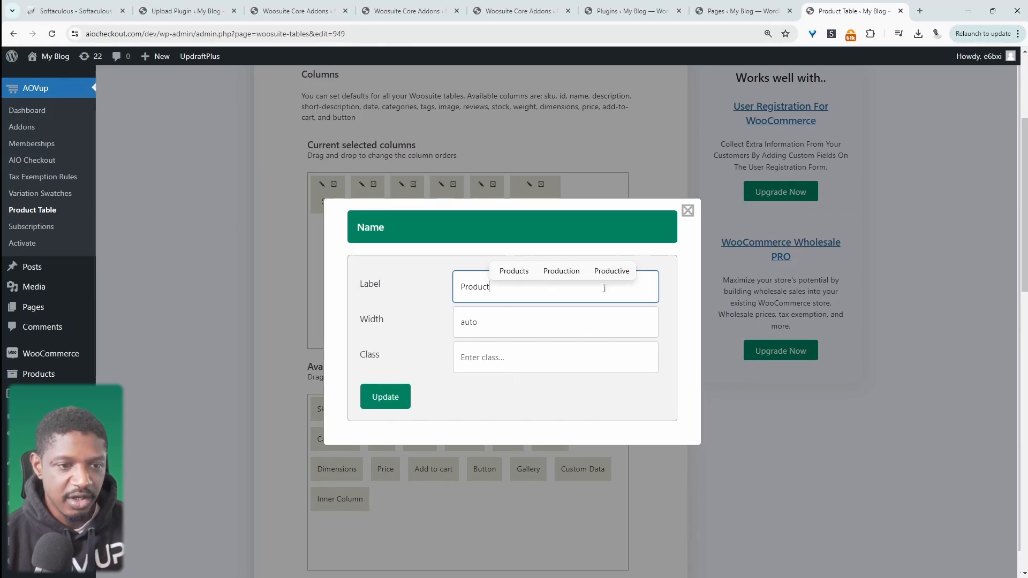
{"action": "left_click", "coordinate": [689, 212]}
- Change the Name column's label to "Product" and close its settings
{"action": "left_click", "coordinate": [400, 184]}
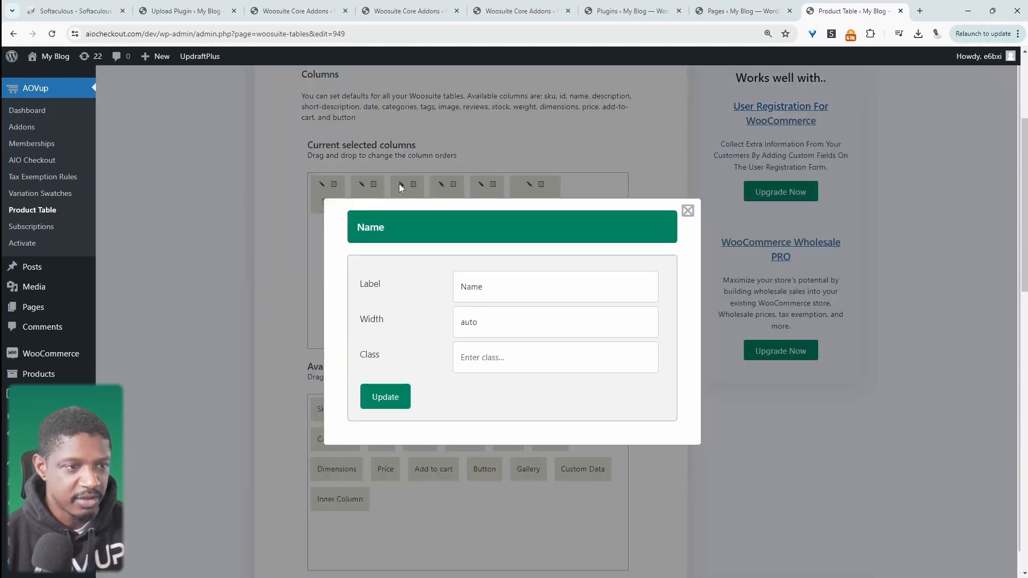
{"action": "double_click", "coordinate": [492, 286]}
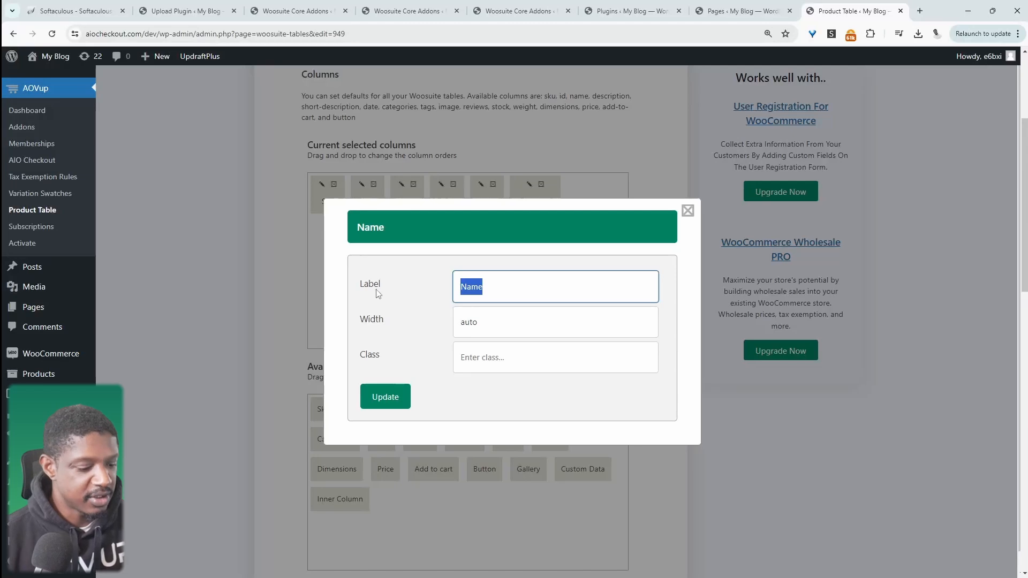
{"action": "type", "text": "Pro"}
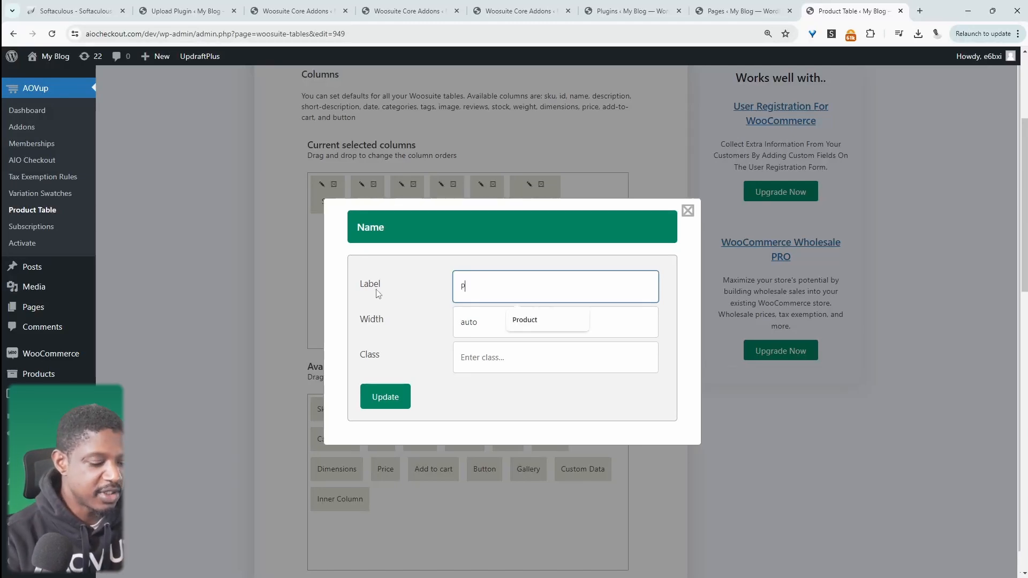
{"action": "type", "text": "duct"}
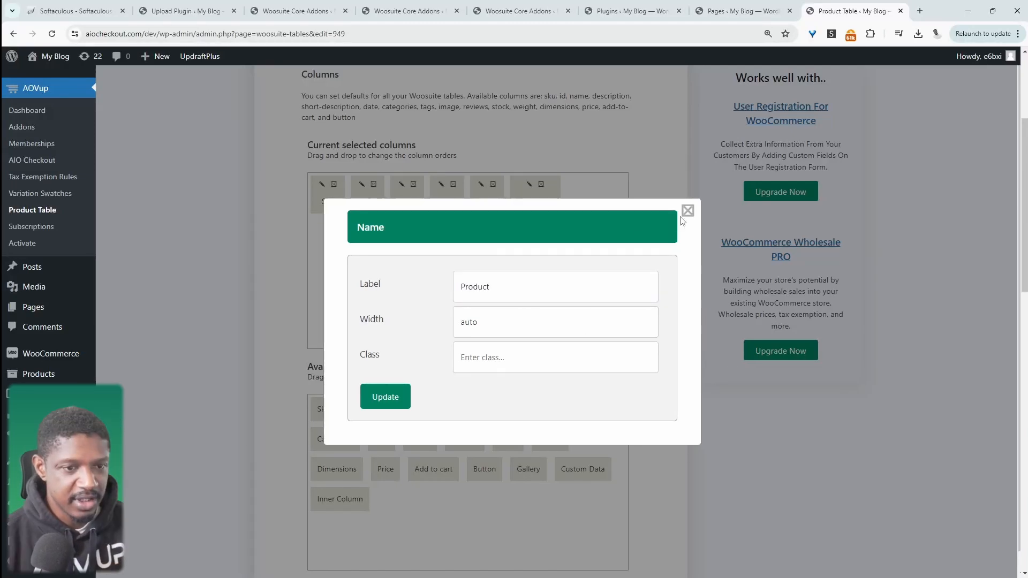
{"action": "left_click", "coordinate": [687, 211]}
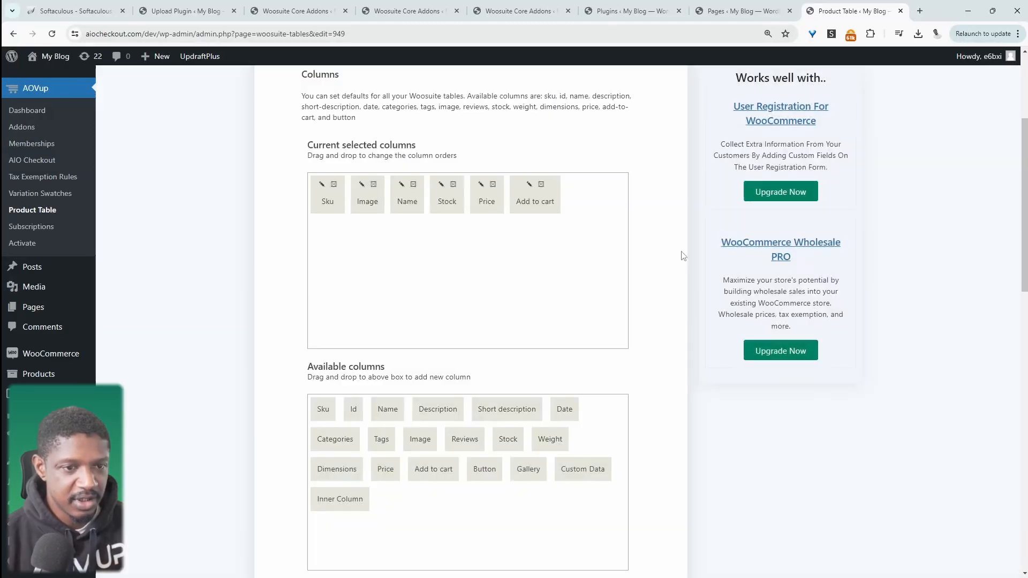
- In Bulk Add To Cart, set the button display to Button and checkbox and enable AJAX adding and quantity selectors
{"action": "scroll", "coordinate": [531, 292], "scroll_direction": "down", "scroll_amount": 7}
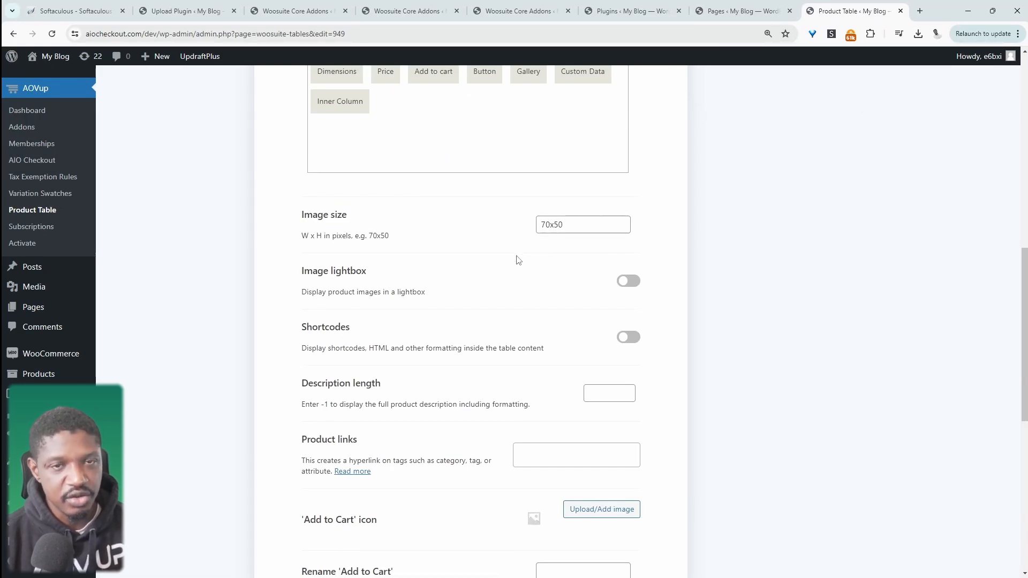
{"action": "scroll", "coordinate": [533, 320], "scroll_direction": "down", "scroll_amount": 5}
{"action": "left_click", "coordinate": [344, 323]}
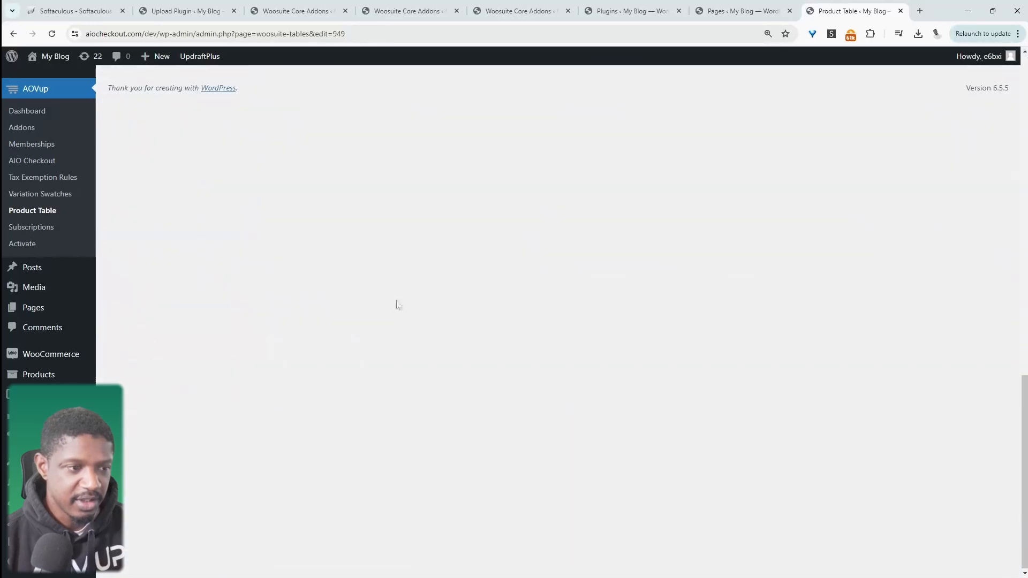
{"action": "scroll", "coordinate": [463, 269], "scroll_direction": "up", "scroll_amount": 4}
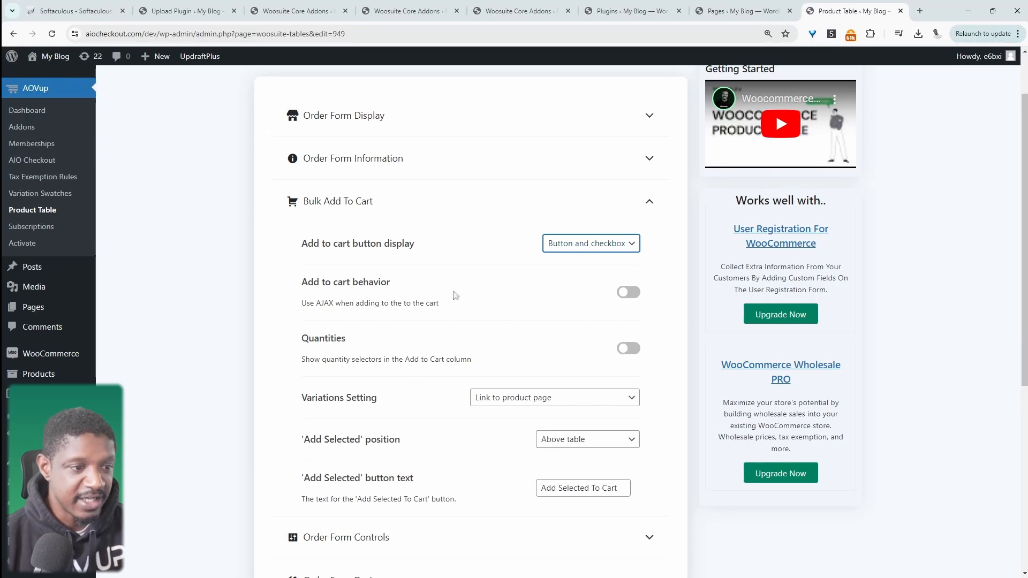
{"action": "left_click", "coordinate": [624, 291]}
{"action": "scroll", "coordinate": [501, 323], "scroll_direction": "down", "scroll_amount": 1}
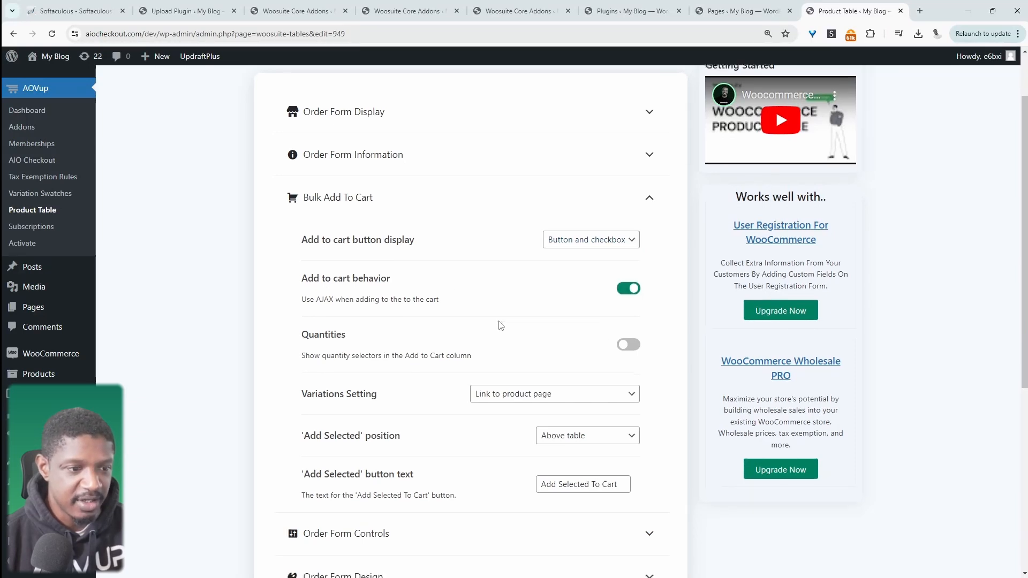
{"action": "left_click", "coordinate": [630, 282]}
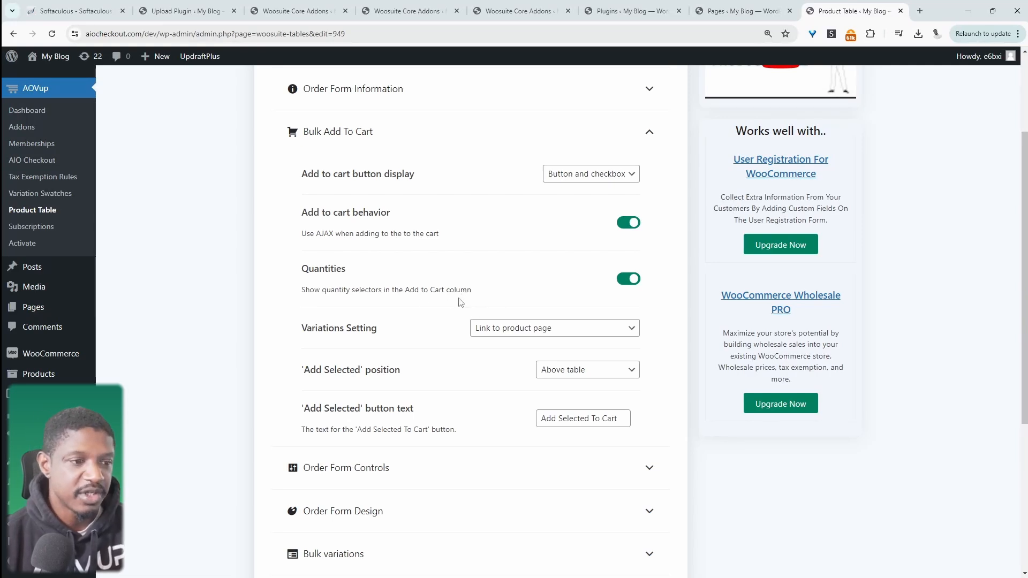
- Set the Variations Setting to "Dropdown lists in add to cart column"
{"action": "scroll", "coordinate": [576, 338], "scroll_direction": "down", "scroll_amount": 1}
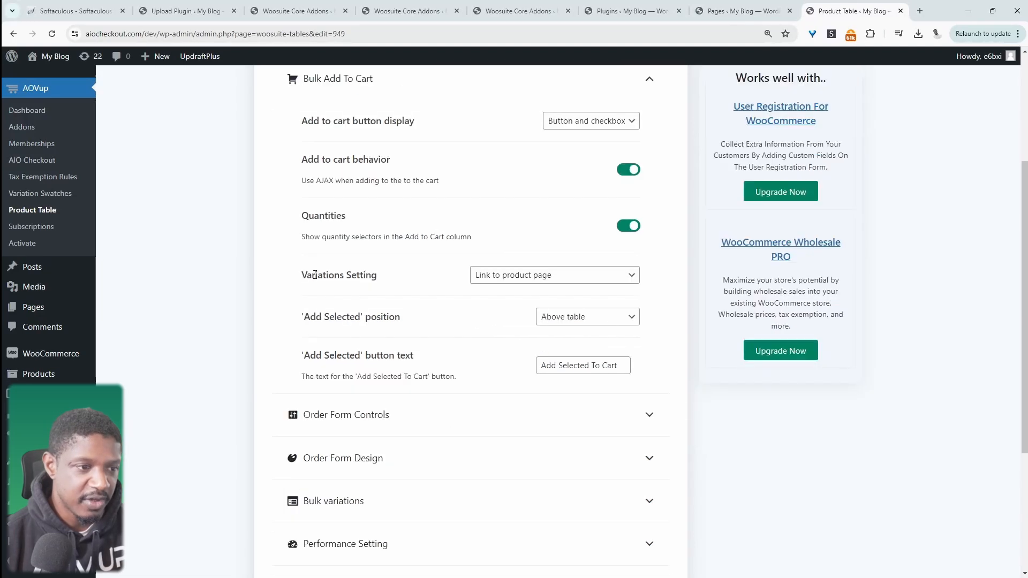
{"action": "left_click", "coordinate": [502, 277]}
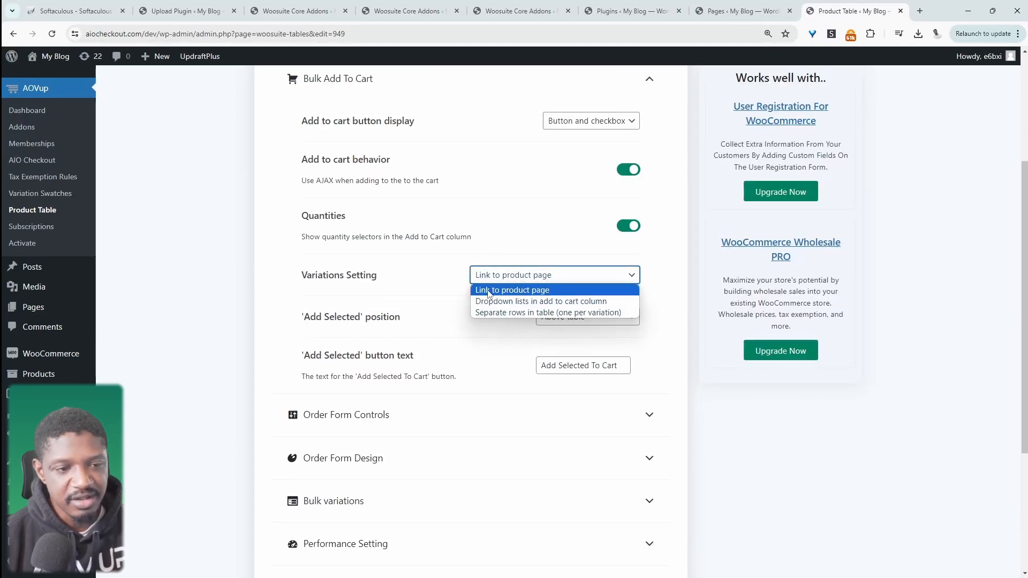
{"action": "left_click", "coordinate": [528, 303]}
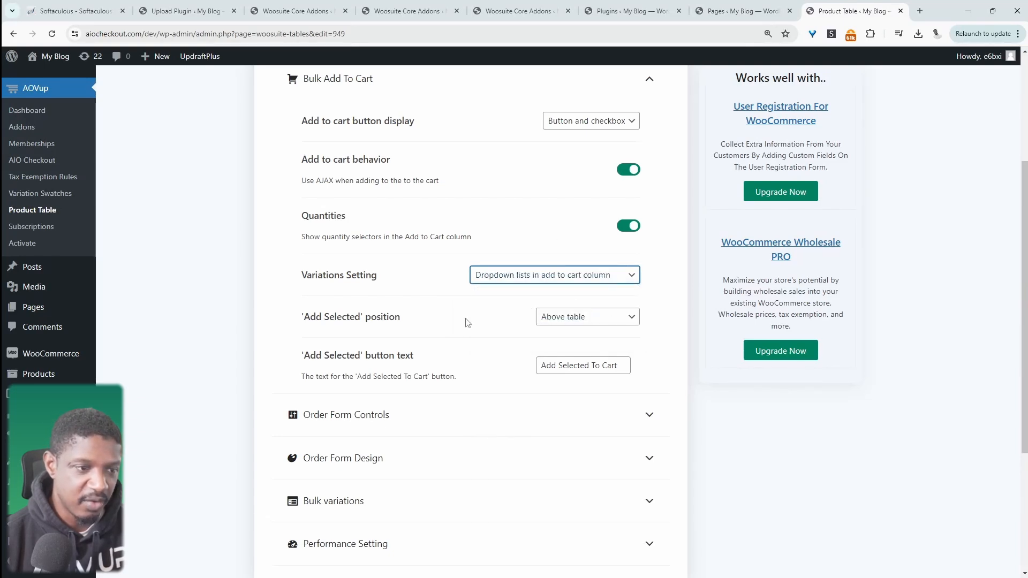
- Expand the Order Form Controls settings of the product table
{"action": "scroll", "coordinate": [505, 307], "scroll_direction": "down", "scroll_amount": 1}
{"action": "scroll", "coordinate": [422, 292], "scroll_direction": "down", "scroll_amount": 1}
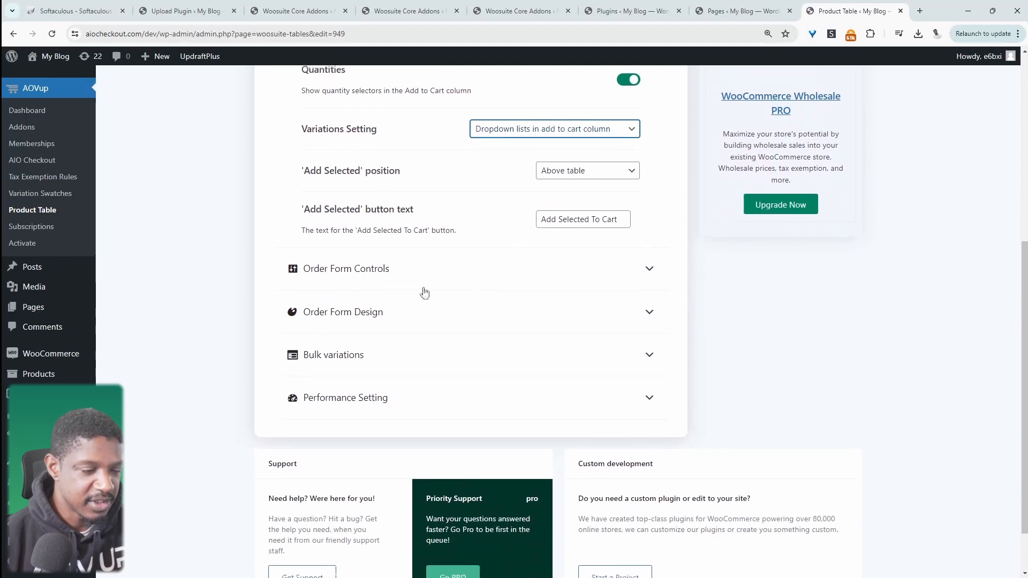
{"action": "left_click", "coordinate": [424, 277]}
{"action": "scroll", "coordinate": [482, 300], "scroll_direction": "up", "scroll_amount": 3}
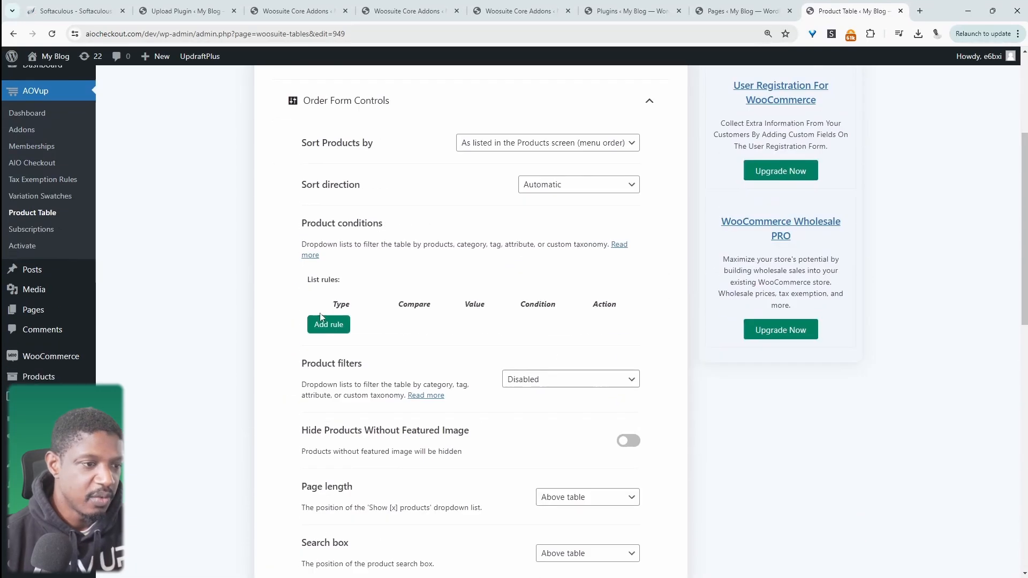
- Add a product condition rule, examine the available rule types, and delete the rule
{"action": "left_click", "coordinate": [328, 258]}
{"action": "left_click", "coordinate": [352, 328]}
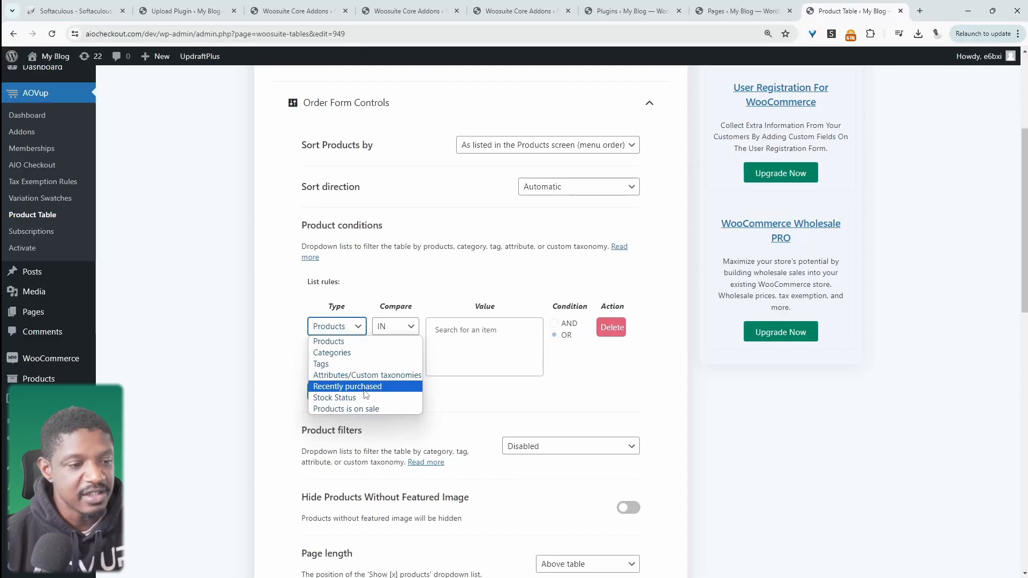
{"action": "left_click", "coordinate": [612, 328]}
{"action": "left_click", "coordinate": [612, 327]}
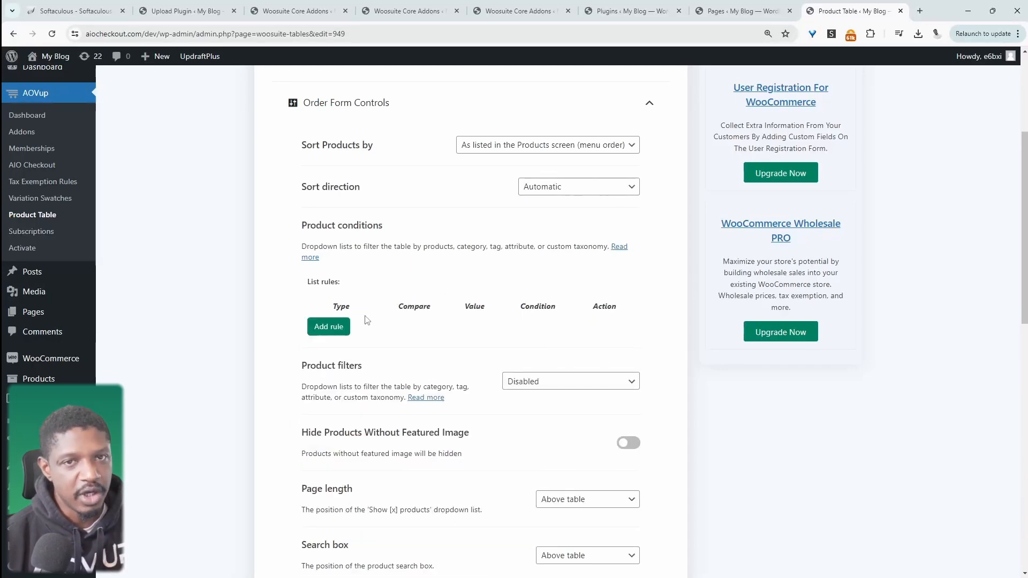
- Set Product filters to Custom with the custom filters "categories,tags,att:color, att:size"
{"action": "scroll", "coordinate": [440, 353], "scroll_direction": "down", "scroll_amount": 3}
{"action": "left_click", "coordinate": [568, 234]}
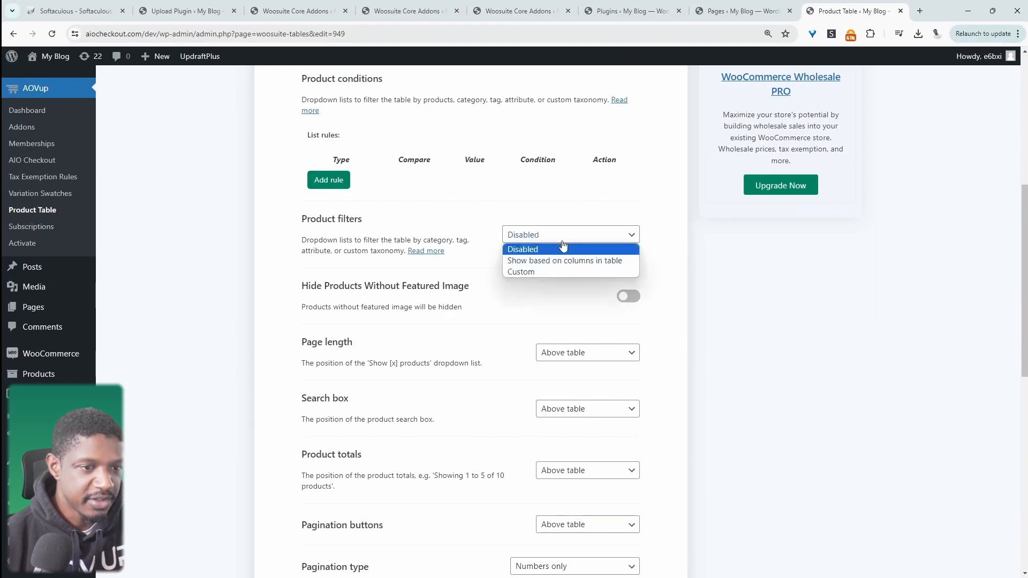
{"action": "left_click", "coordinate": [529, 272]}
{"action": "left_click", "coordinate": [546, 296]}
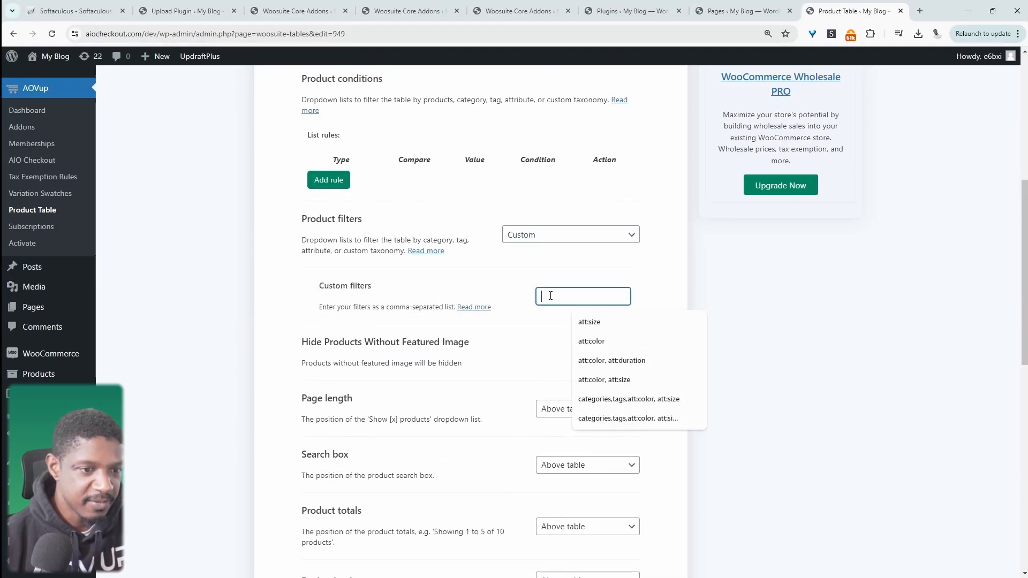
{"action": "left_click", "coordinate": [616, 399]}
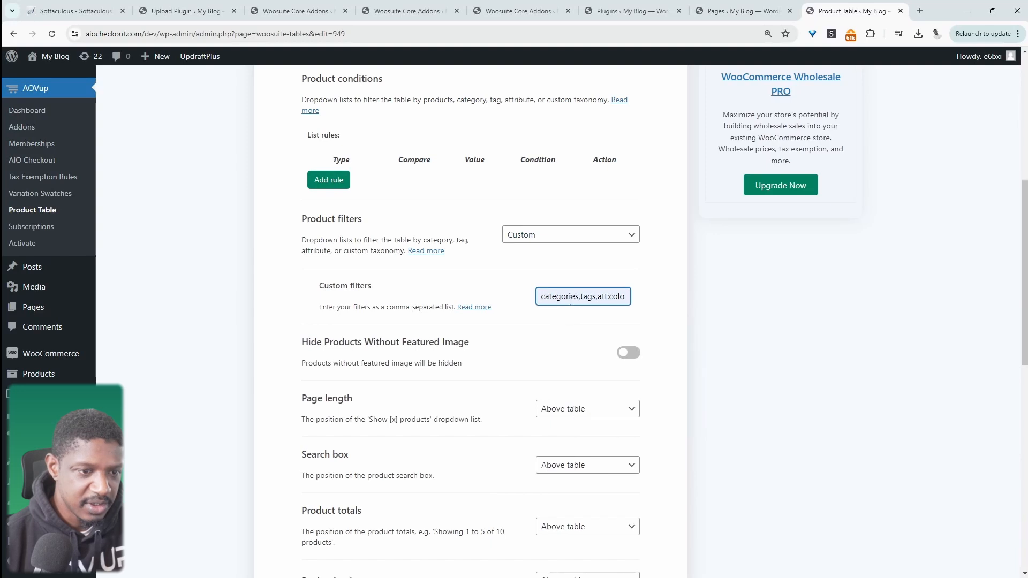
{"action": "double_click", "coordinate": [579, 296]}
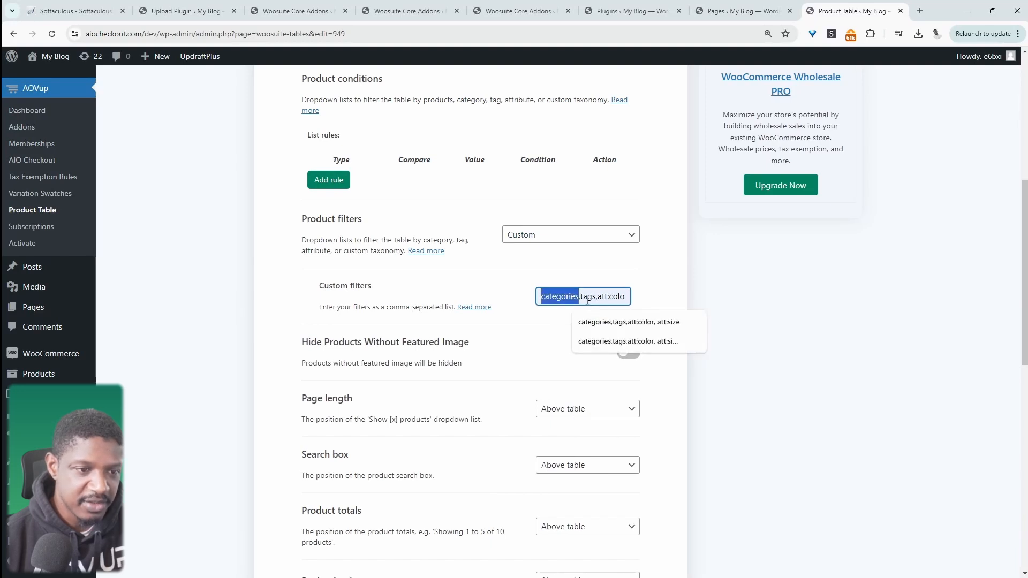
{"action": "left_click_drag", "start_coordinate": [607, 296], "coordinate": [653, 302]}
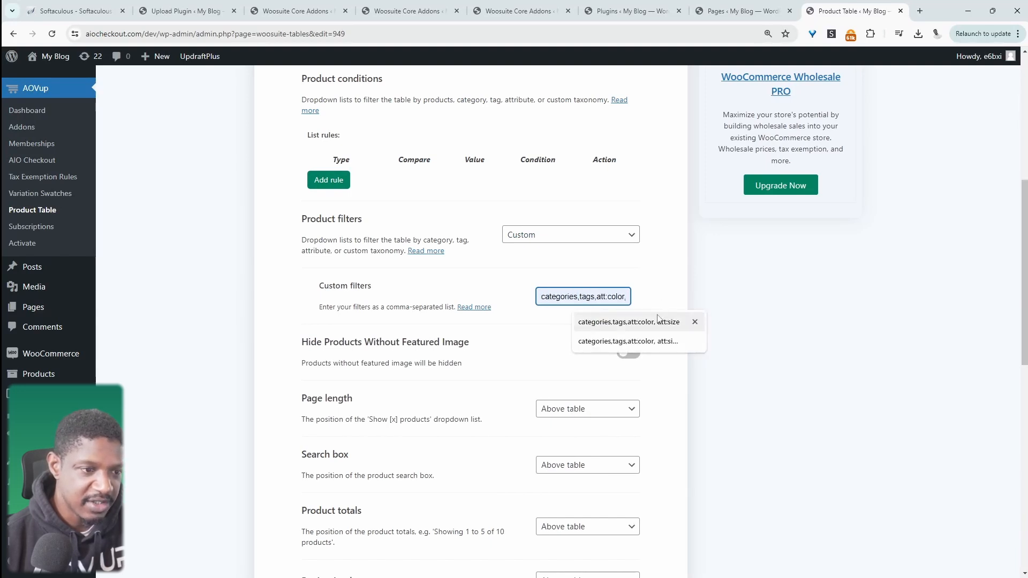
{"action": "left_click", "coordinate": [519, 332]}
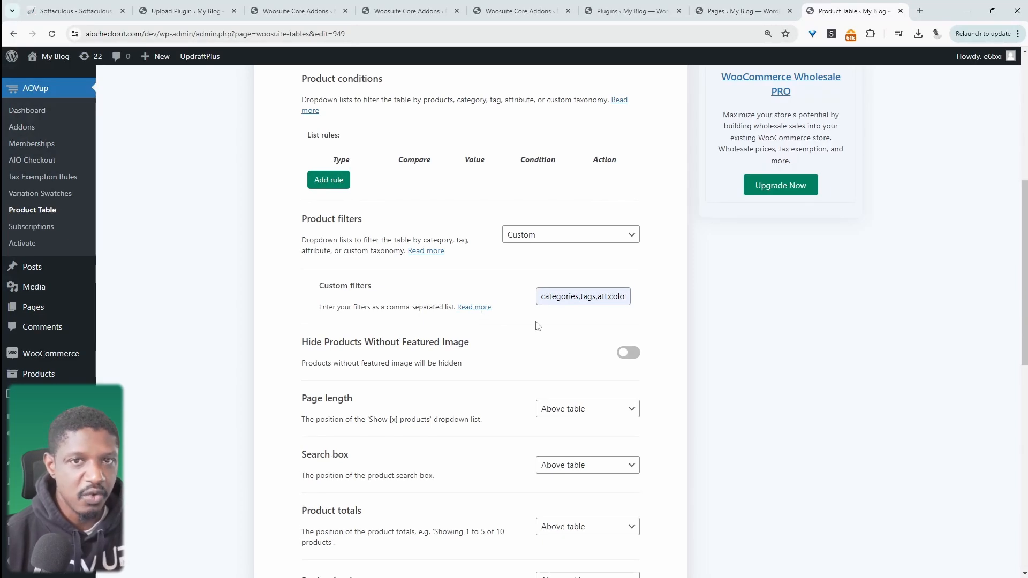
- Enable the Reset button above the product table
{"action": "scroll", "coordinate": [539, 346], "scroll_direction": "down", "scroll_amount": 4}
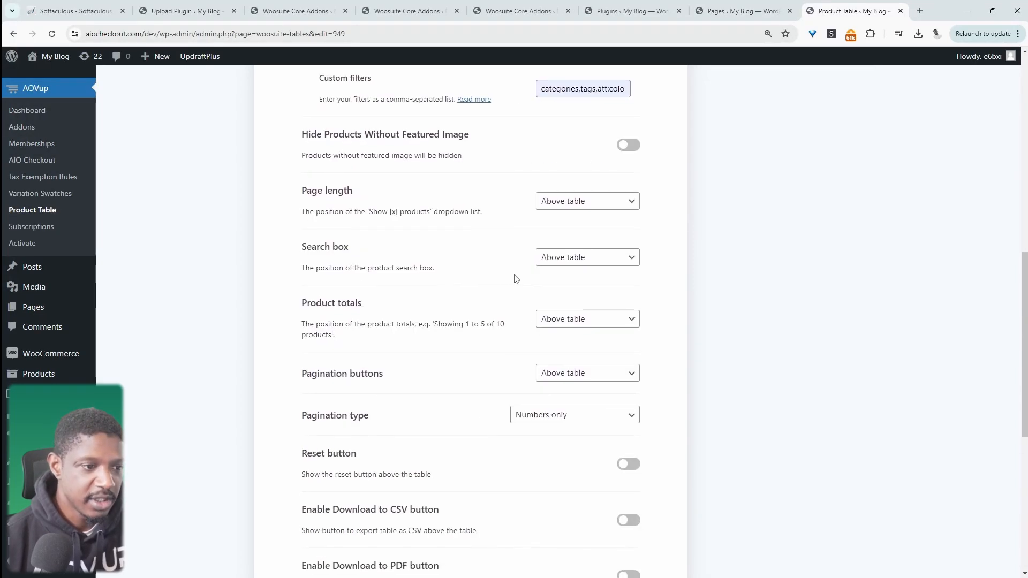
{"action": "scroll", "coordinate": [497, 359], "scroll_direction": "down", "scroll_amount": 2}
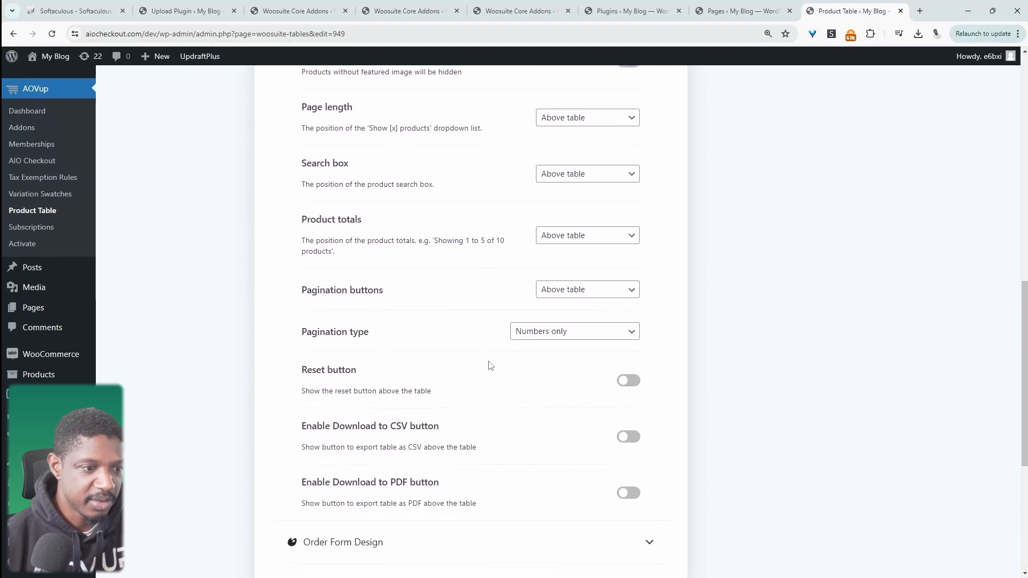
{"action": "left_click", "coordinate": [628, 387]}
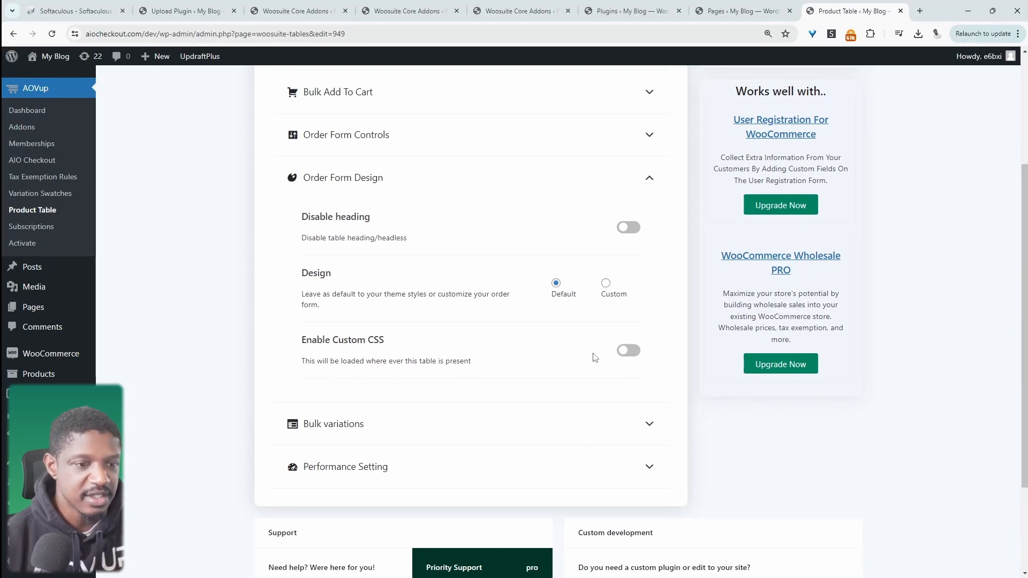
- Open the Performance Setting options and try switching Lazy load on and back off
{"action": "scroll", "coordinate": [541, 379], "scroll_direction": "down", "scroll_amount": 2}
{"action": "left_click", "coordinate": [542, 376]}
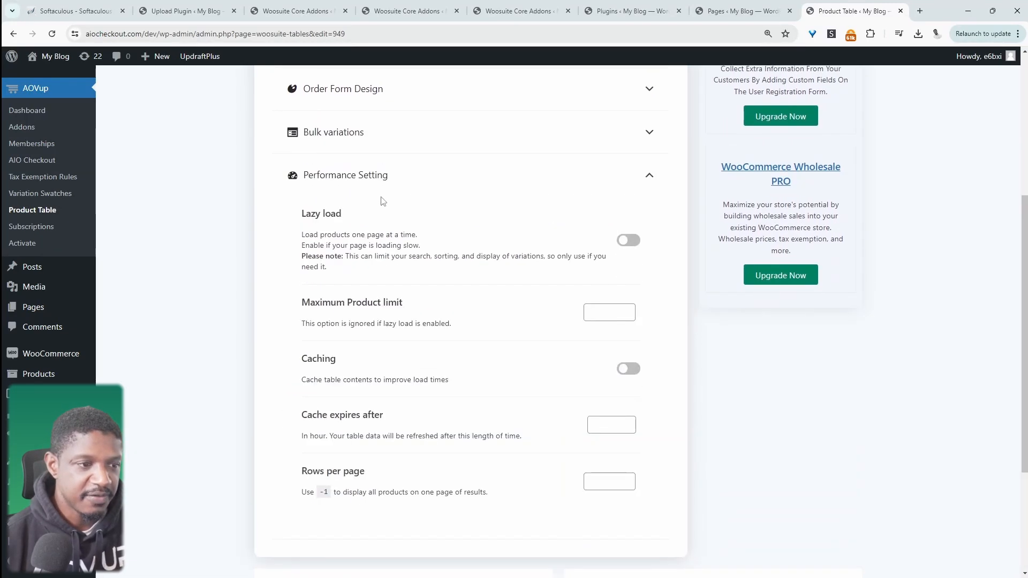
{"action": "left_click", "coordinate": [627, 240]}
{"action": "left_click", "coordinate": [628, 241]}
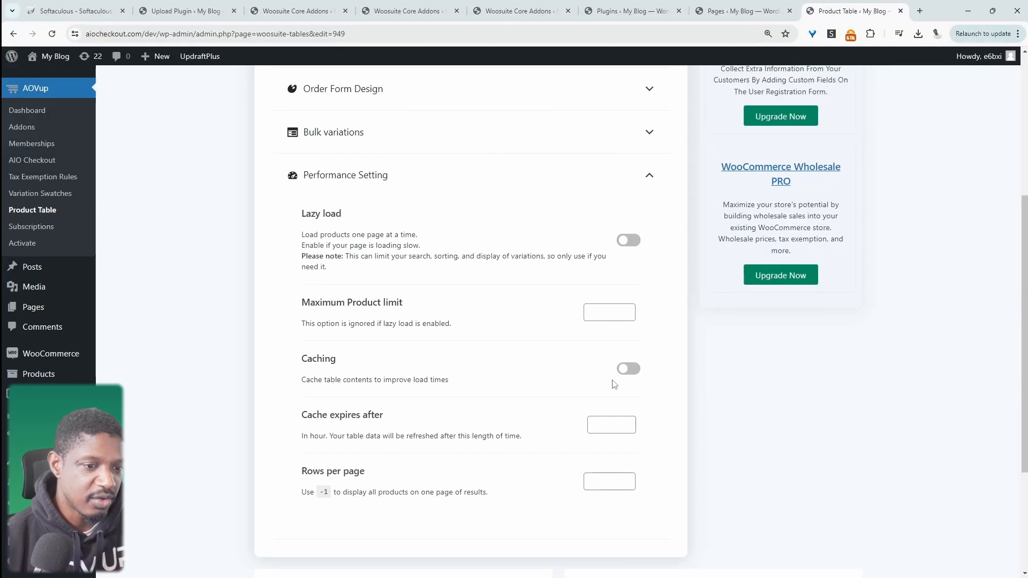
- Save the product table settings, return to the table list, and copy the shortcode of the "order form" table
{"action": "scroll", "coordinate": [568, 353], "scroll_direction": "up", "scroll_amount": 3}
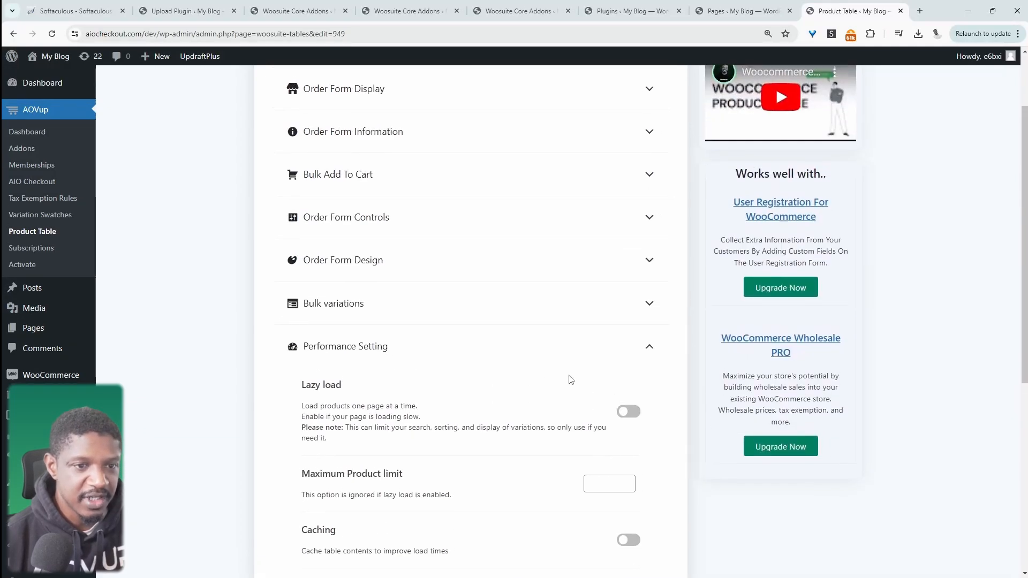
{"action": "scroll", "coordinate": [569, 379], "scroll_direction": "up", "scroll_amount": 2}
{"action": "left_click", "coordinate": [833, 91]}
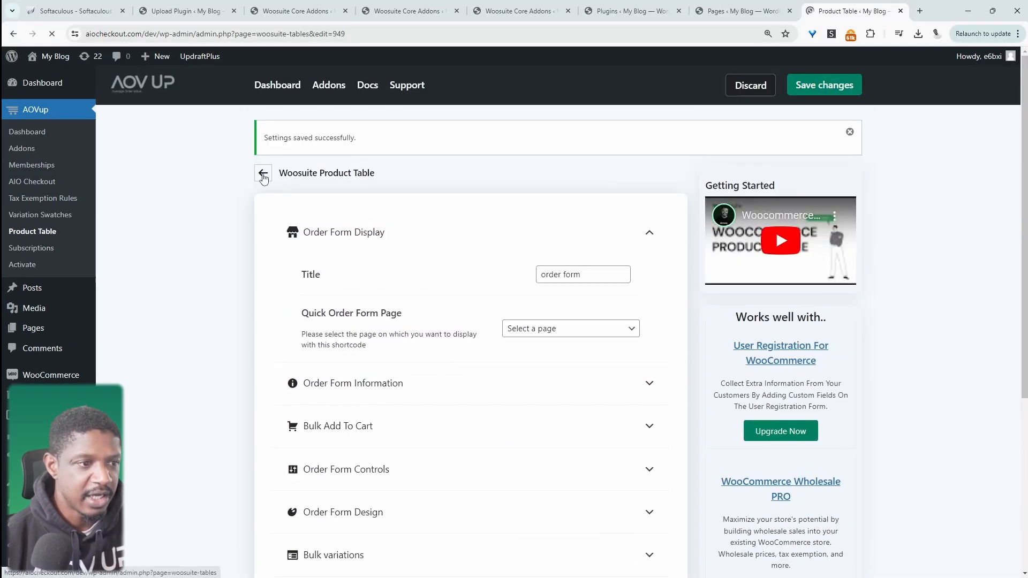
{"action": "left_click", "coordinate": [263, 173]}
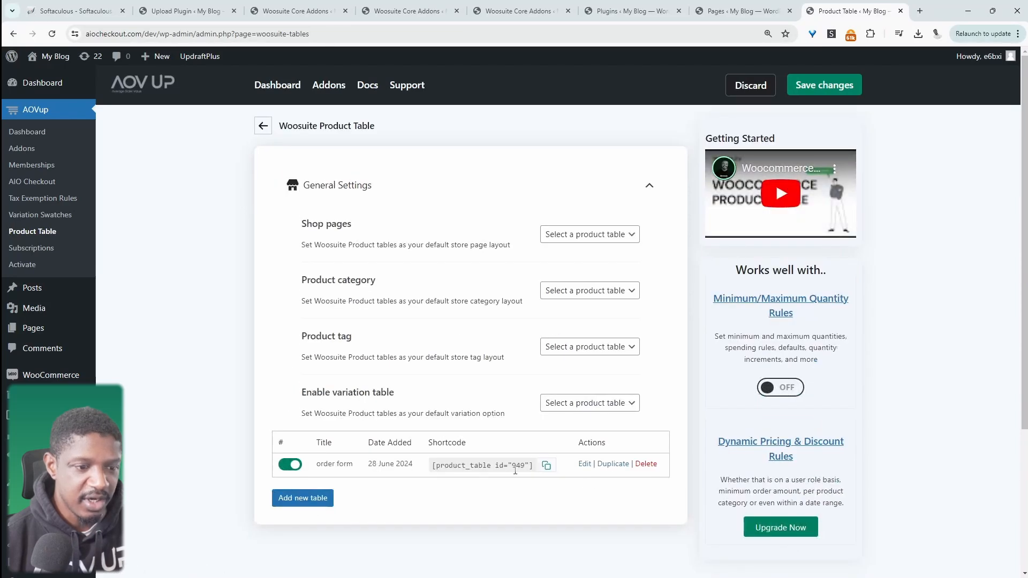
{"action": "left_click", "coordinate": [546, 465]}
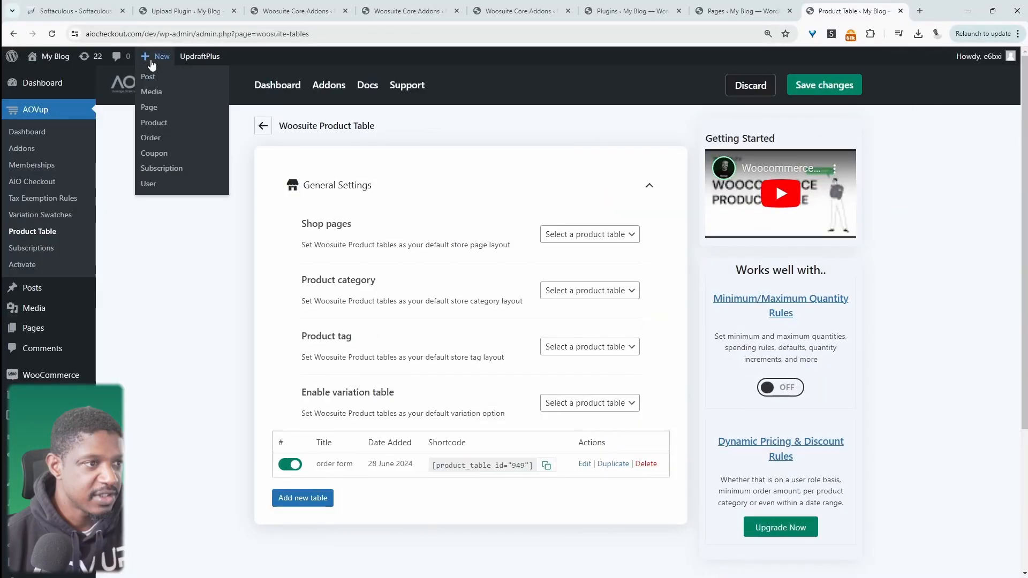
- Create a new page titled "Order form" in a separate browser tab and paste the product table shortcode into it
{"action": "middle_click", "coordinate": [152, 109]}
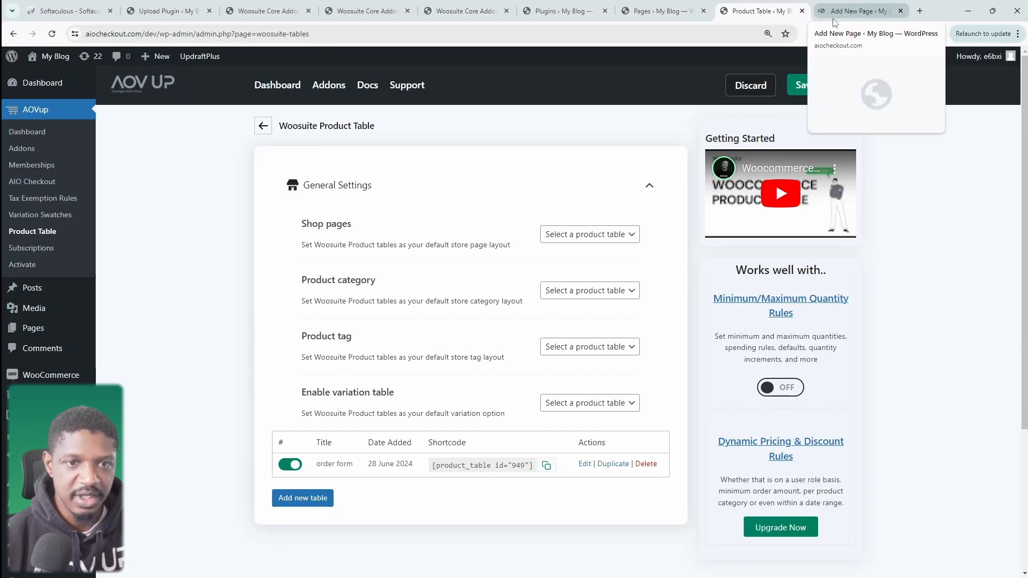
{"action": "left_click", "coordinate": [842, 14]}
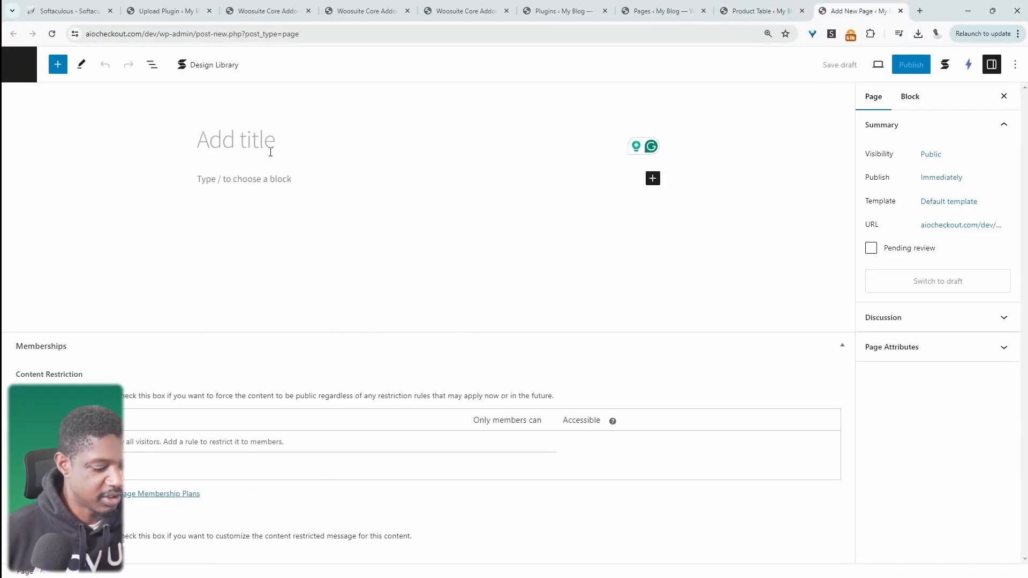
{"action": "type", "text": "Order form"}
{"action": "key", "text": "Return"}
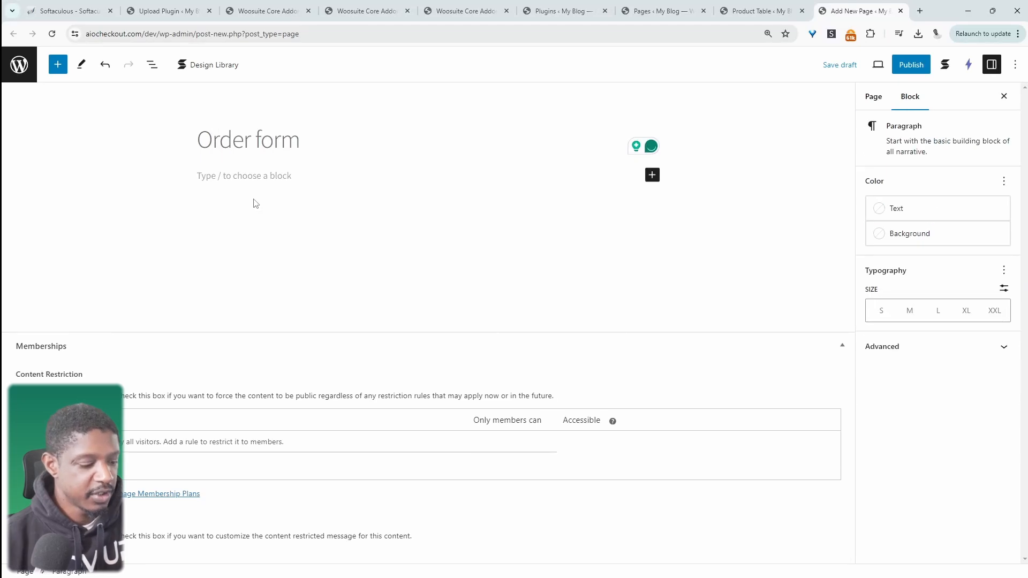
{"action": "key", "text": "ctrl+v"}
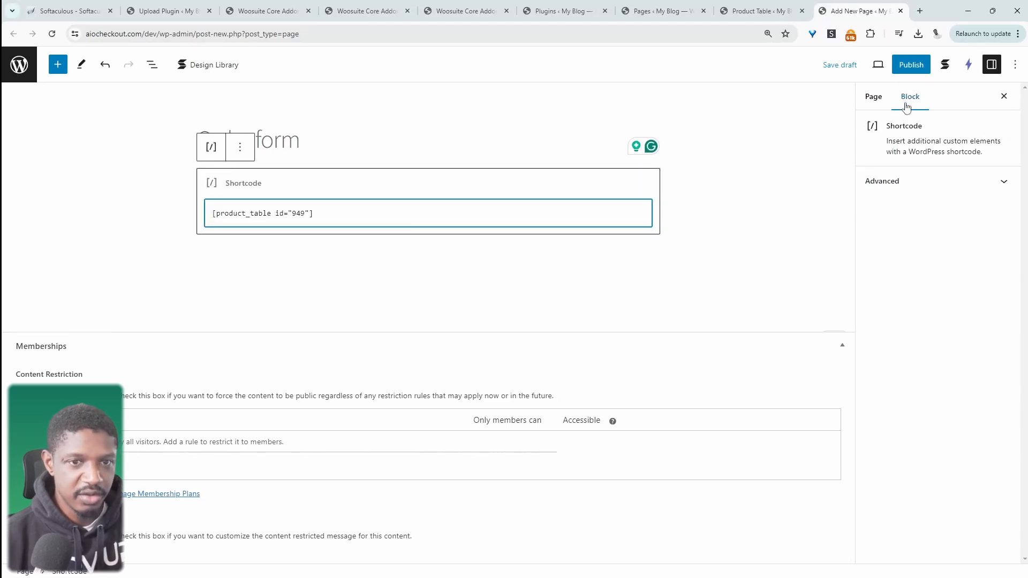
- Publish the "Order form" page and view it on the site
{"action": "left_click", "coordinate": [912, 65]}
{"action": "left_click", "coordinate": [905, 65]}
{"action": "left_click", "coordinate": [904, 193]}
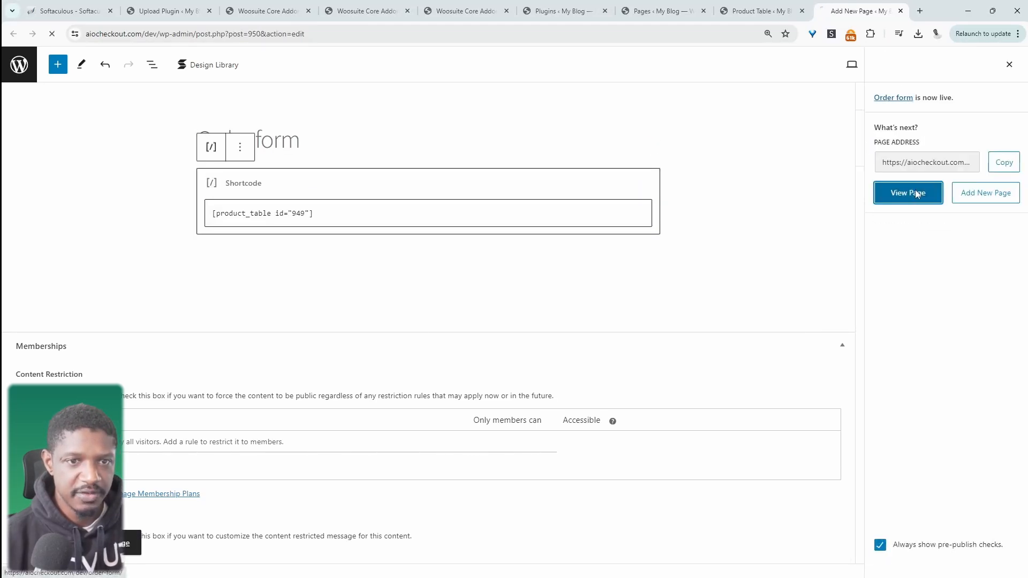
- Select the 3x CyberPowerPC 120mm PWM Black Fans Kit with quantity 4 and the Business Plan Template Printable with quantity 55
{"action": "scroll", "coordinate": [472, 235], "scroll_direction": "down", "scroll_amount": 2}
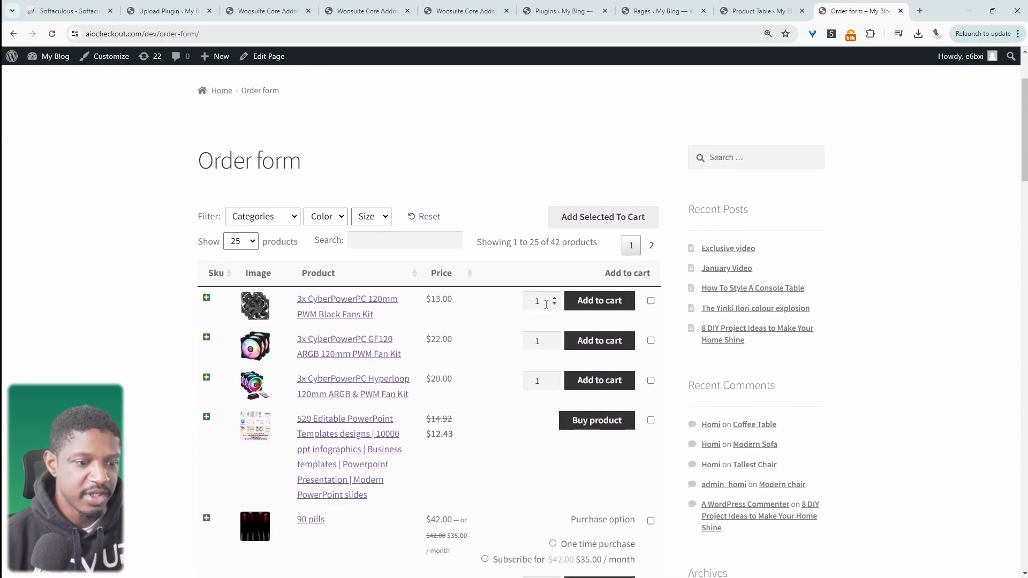
{"action": "left_click_drag", "start_coordinate": [544, 298], "coordinate": [522, 301]}
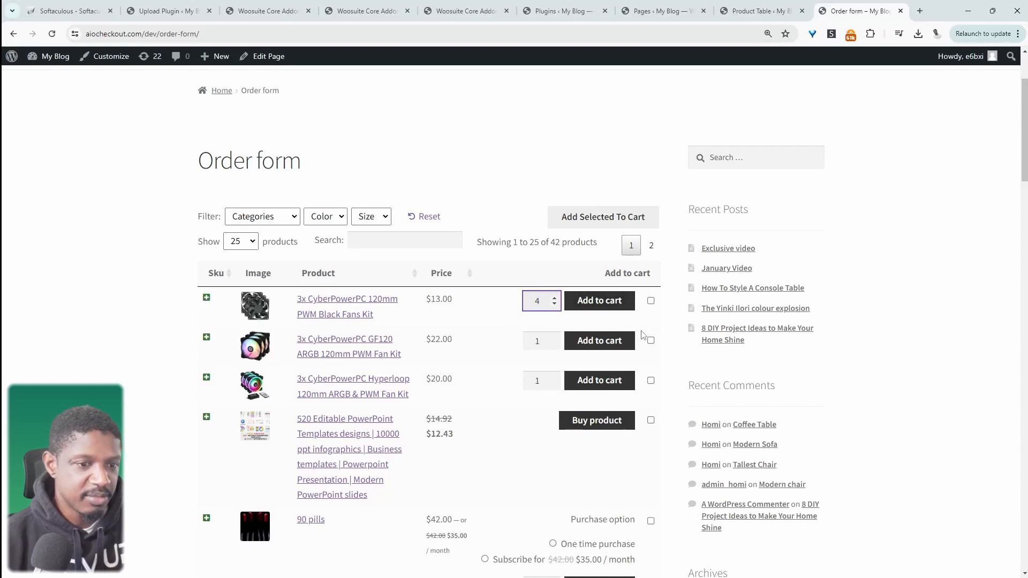
{"action": "left_click", "coordinate": [651, 301]}
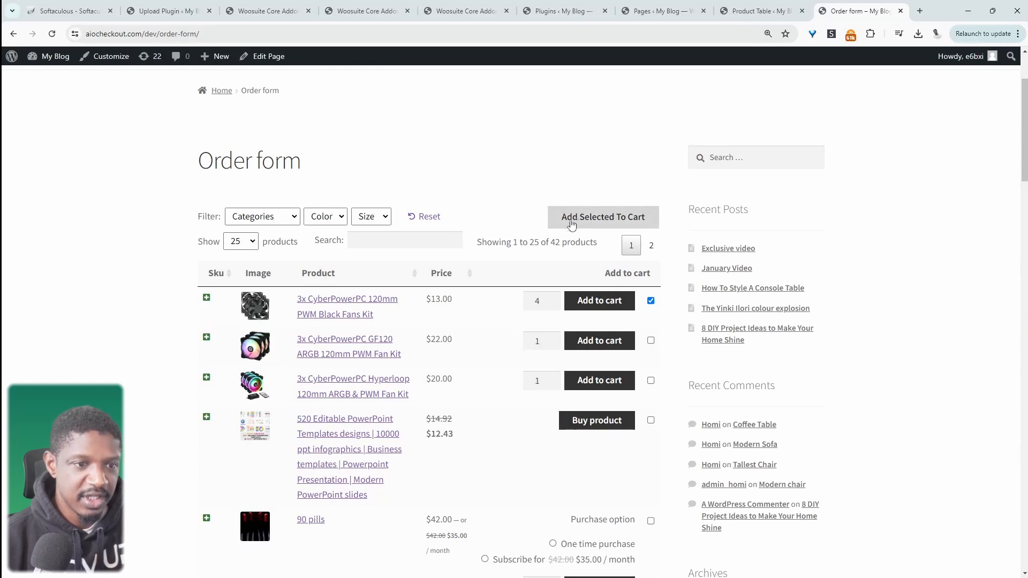
{"action": "scroll", "coordinate": [633, 317], "scroll_direction": "down", "scroll_amount": 10}
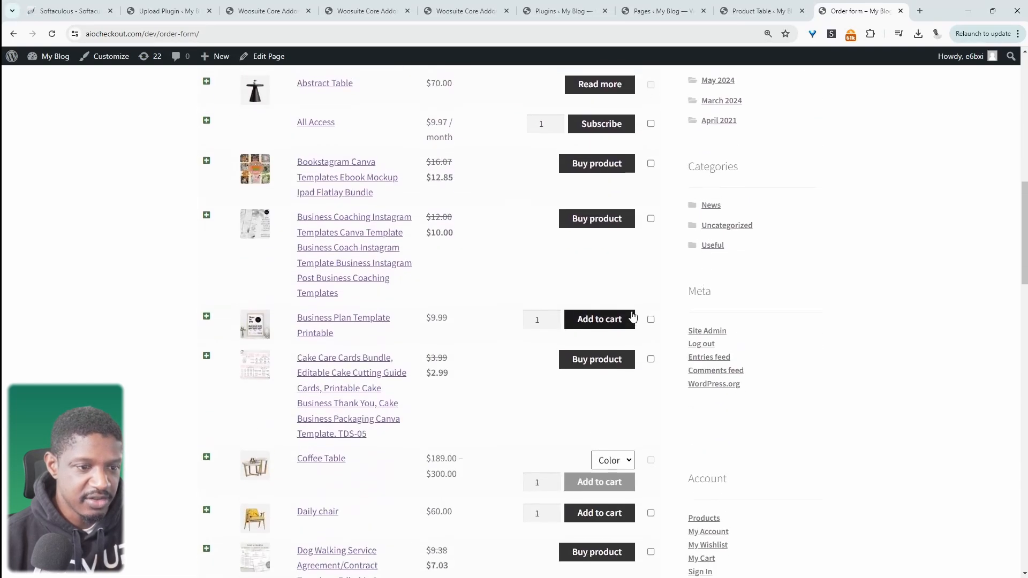
{"action": "scroll", "coordinate": [633, 317], "scroll_direction": "down", "scroll_amount": 1}
{"action": "left_click", "coordinate": [554, 250]}
{"action": "left_click", "coordinate": [537, 254]}
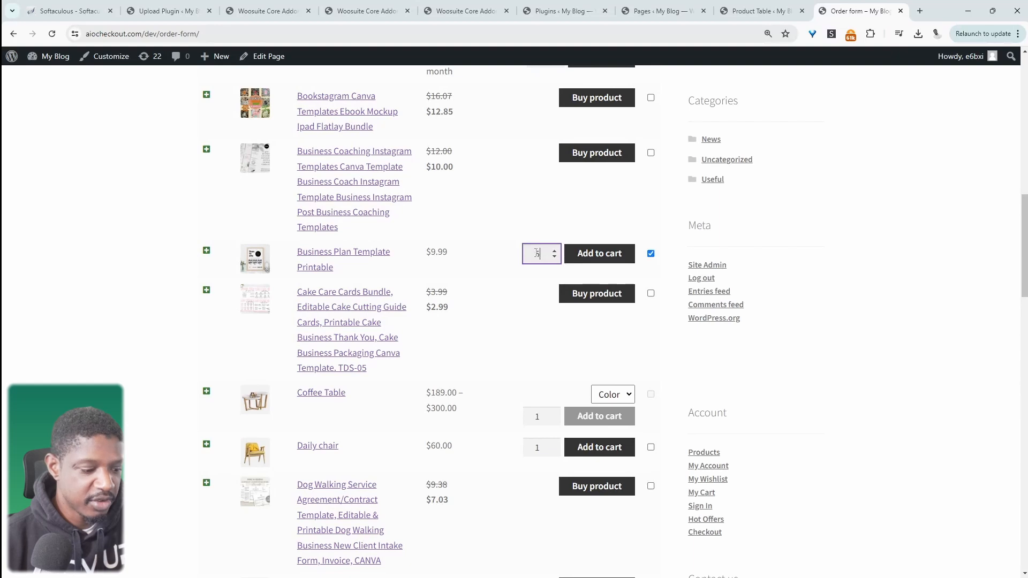
{"action": "type", "text": "55"}
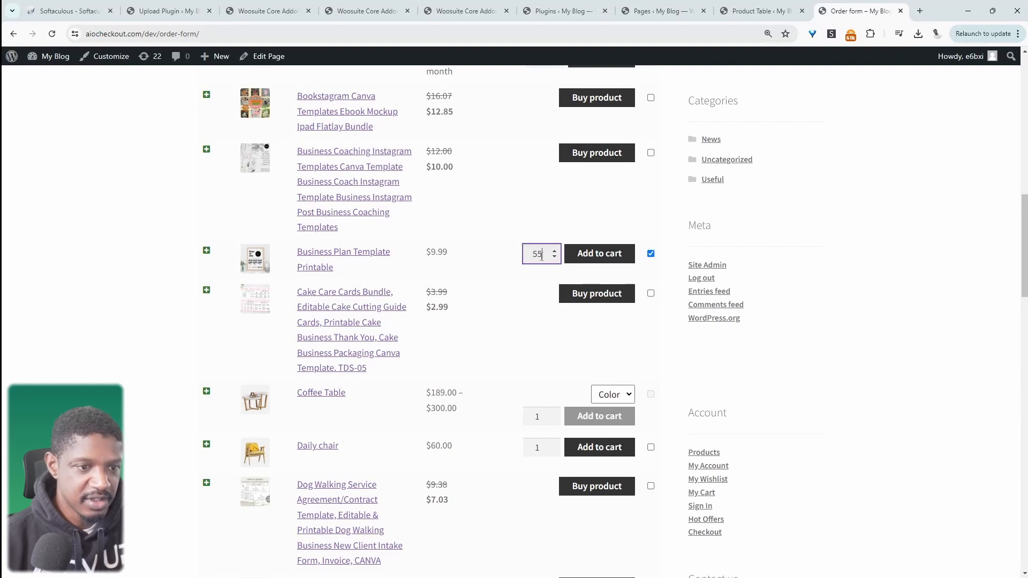
- Choose the Green variation of the Coffee Table, set its quantity to 6, and include it in the bulk selection
{"action": "scroll", "coordinate": [541, 255], "scroll_direction": "down", "scroll_amount": 2}
{"action": "left_click", "coordinate": [613, 256]}
{"action": "left_click", "coordinate": [612, 256]}
{"action": "left_click", "coordinate": [612, 256]}
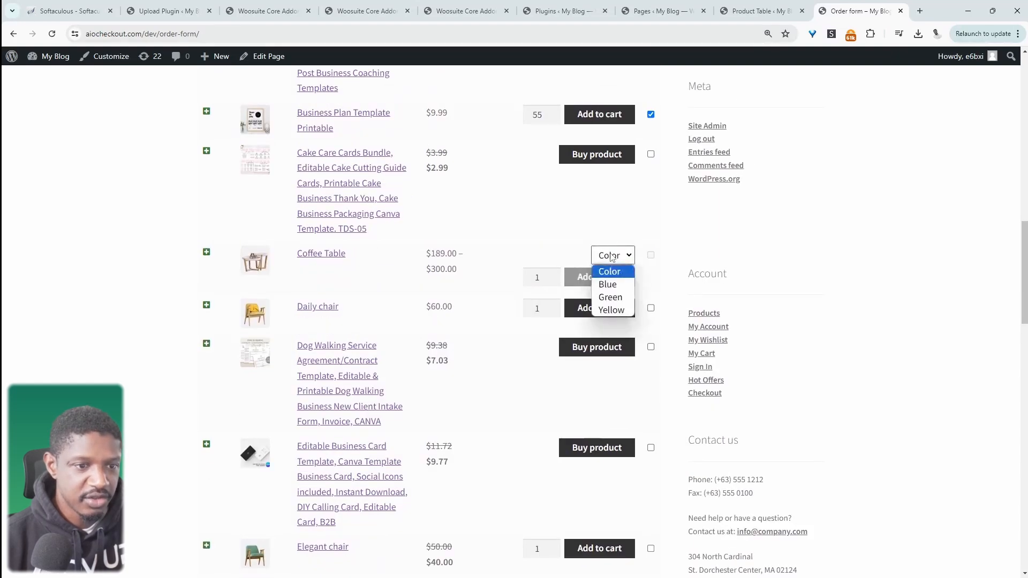
{"action": "left_click", "coordinate": [607, 297]}
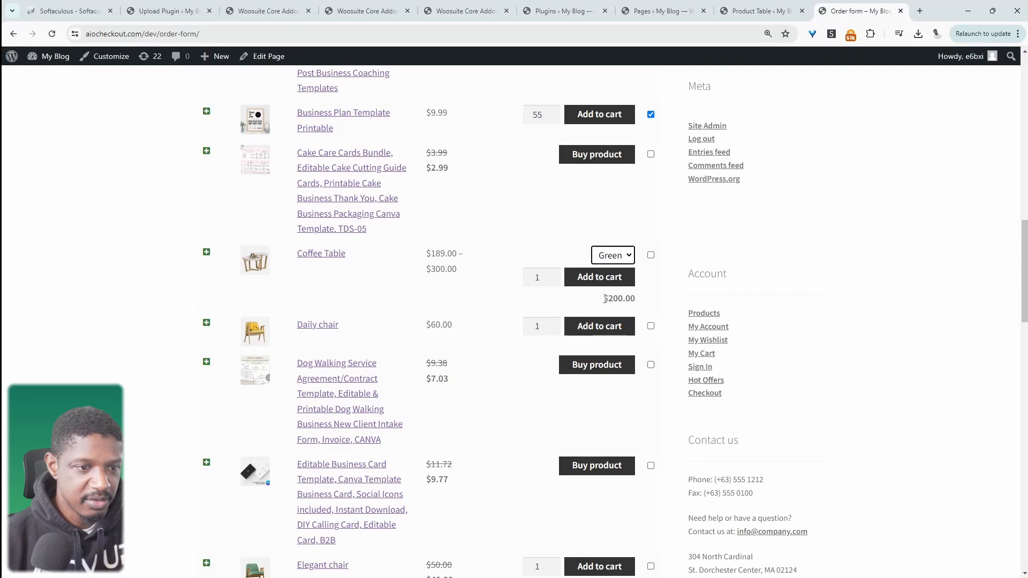
{"action": "double_click", "coordinate": [545, 278]}
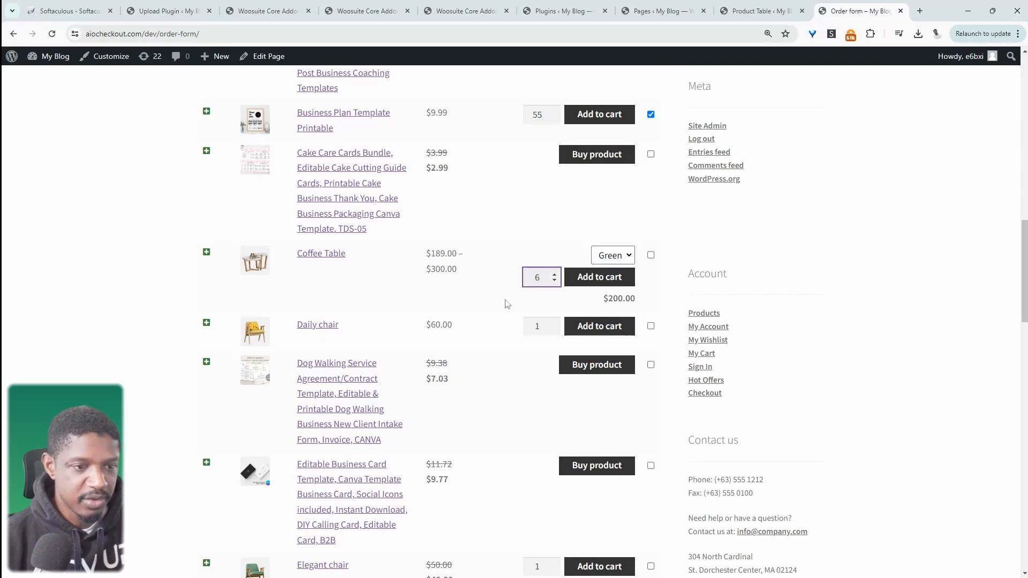
{"action": "left_click", "coordinate": [506, 300]}
- Add all selected products to the cart in bulk
{"action": "scroll", "coordinate": [539, 301], "scroll_direction": "down", "scroll_amount": 1}
{"action": "scroll", "coordinate": [541, 301], "scroll_direction": "up", "scroll_amount": 14}
{"action": "left_click", "coordinate": [608, 303]}
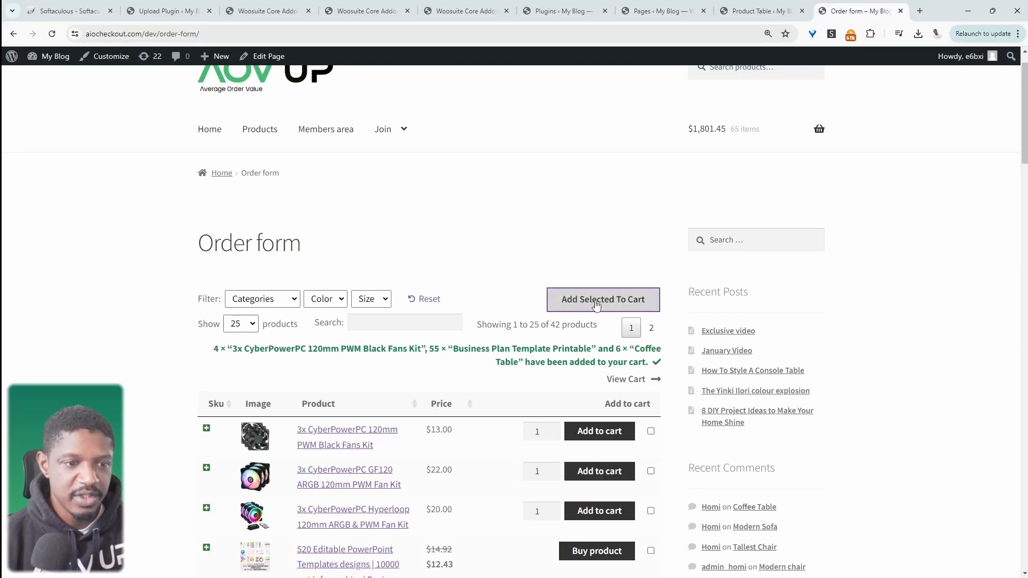
- Look through the order form's product rows down to the end of the list, and return to the cart summary
{"action": "scroll", "coordinate": [643, 321], "scroll_direction": "down", "scroll_amount": 20}
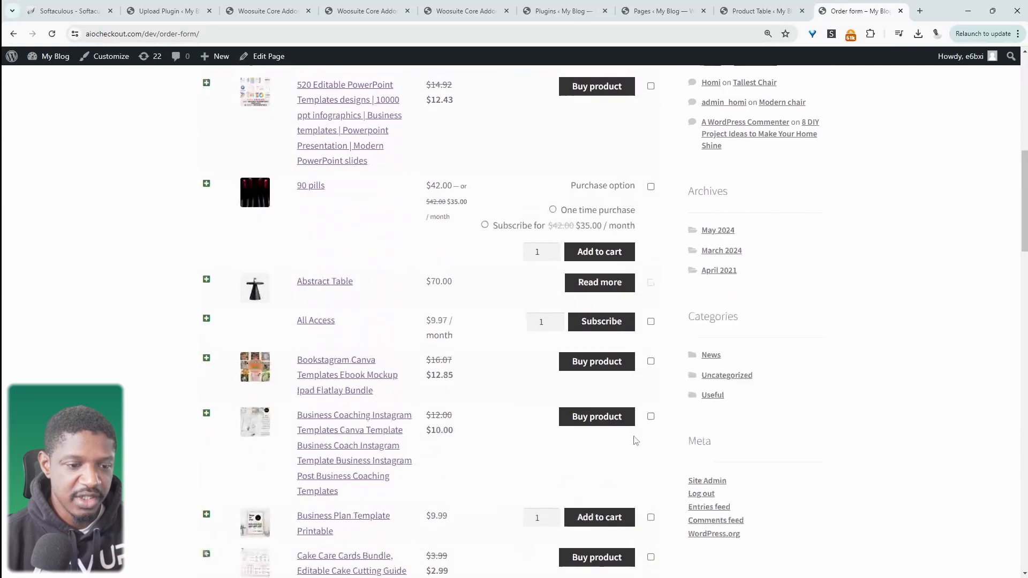
{"action": "scroll", "coordinate": [626, 468], "scroll_direction": "down", "scroll_amount": 9}
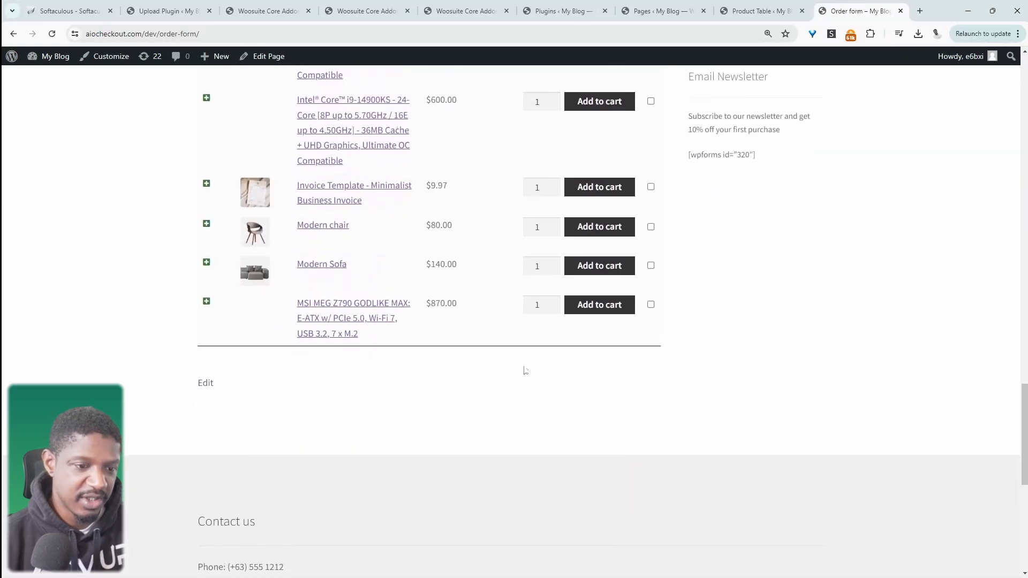
{"action": "scroll", "coordinate": [618, 404], "scroll_direction": "up", "scroll_amount": 1}
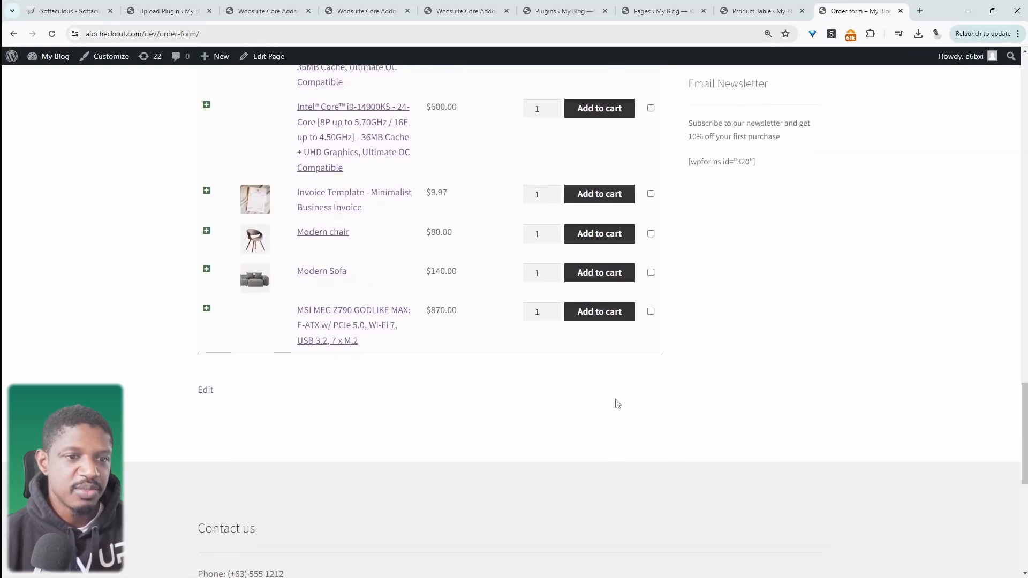
{"action": "scroll", "coordinate": [611, 404], "scroll_direction": "up", "scroll_amount": 20}
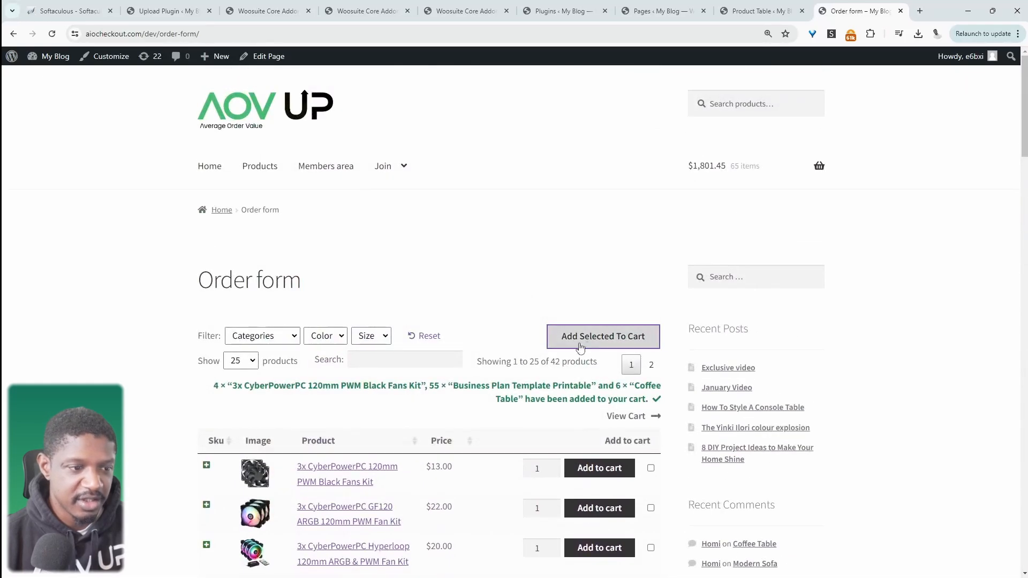
{"action": "scroll", "coordinate": [612, 375], "scroll_direction": "down", "scroll_amount": 4}
{"action": "scroll", "coordinate": [611, 375], "scroll_direction": "up", "scroll_amount": 4}
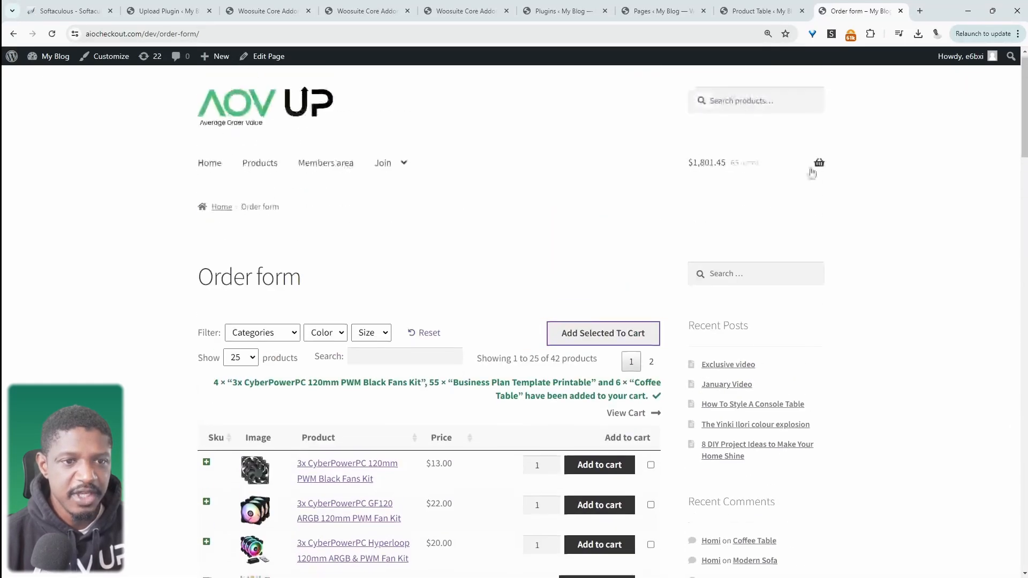
- Review the cart summary, and test the order form's category filter with CPU before restoring all categories
{"action": "mouse_move", "coordinate": [749, 183]}
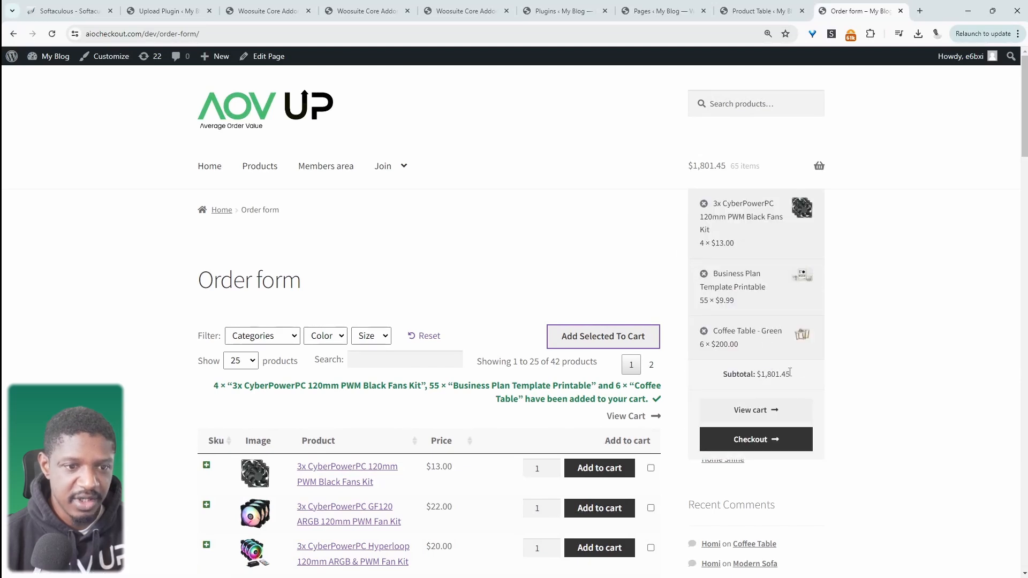
{"action": "scroll", "coordinate": [435, 245], "scroll_direction": "down", "scroll_amount": 2}
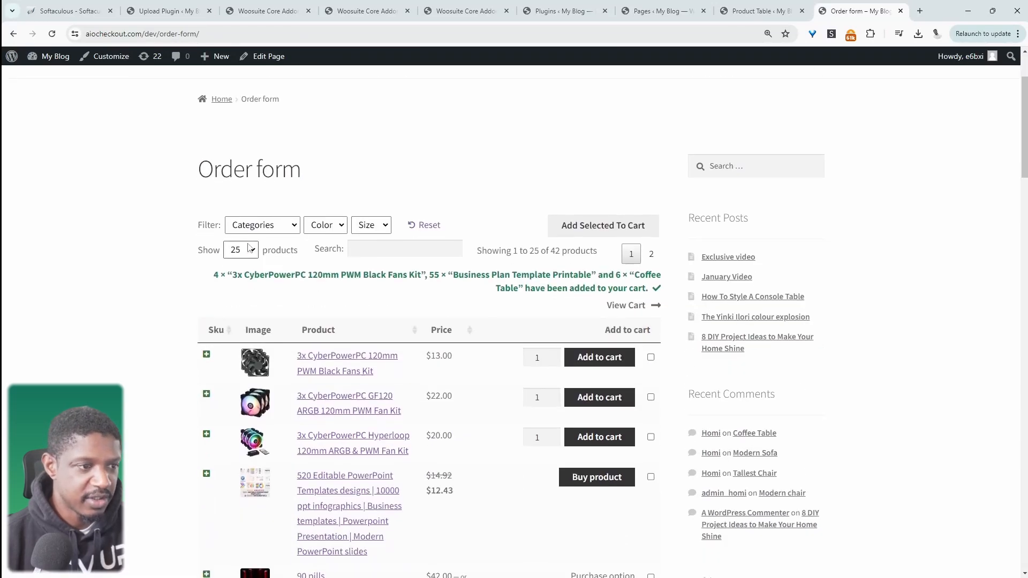
{"action": "left_click", "coordinate": [278, 232]}
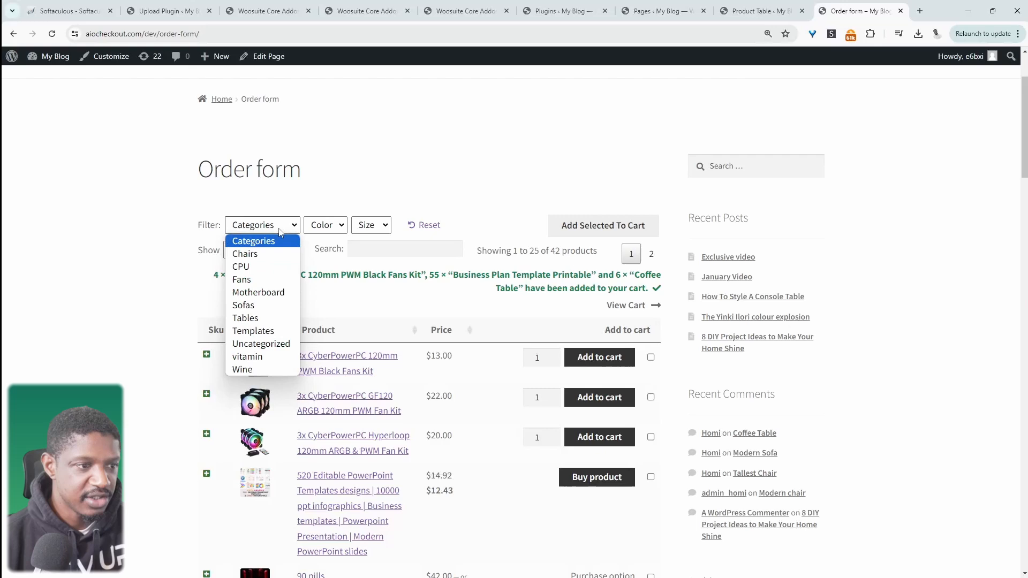
{"action": "left_click", "coordinate": [266, 266]}
{"action": "scroll", "coordinate": [297, 300], "scroll_direction": "down", "scroll_amount": 2}
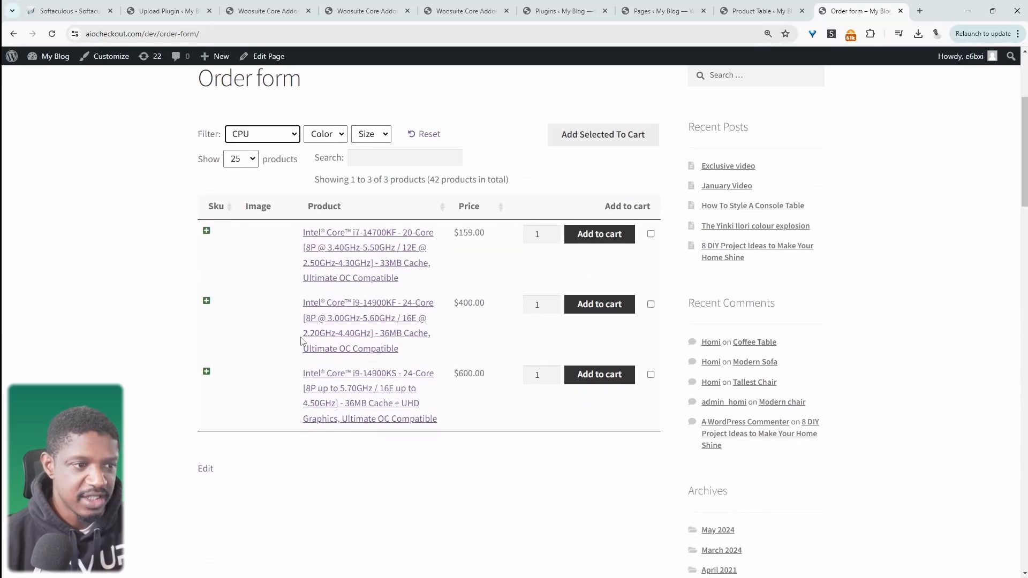
{"action": "left_click", "coordinate": [270, 139]}
{"action": "left_click", "coordinate": [265, 146]}
- Filter the order form by the Green and Yellow colors in turn, and add one Yellow Coffee Table to the cart
{"action": "left_click", "coordinate": [325, 133]}
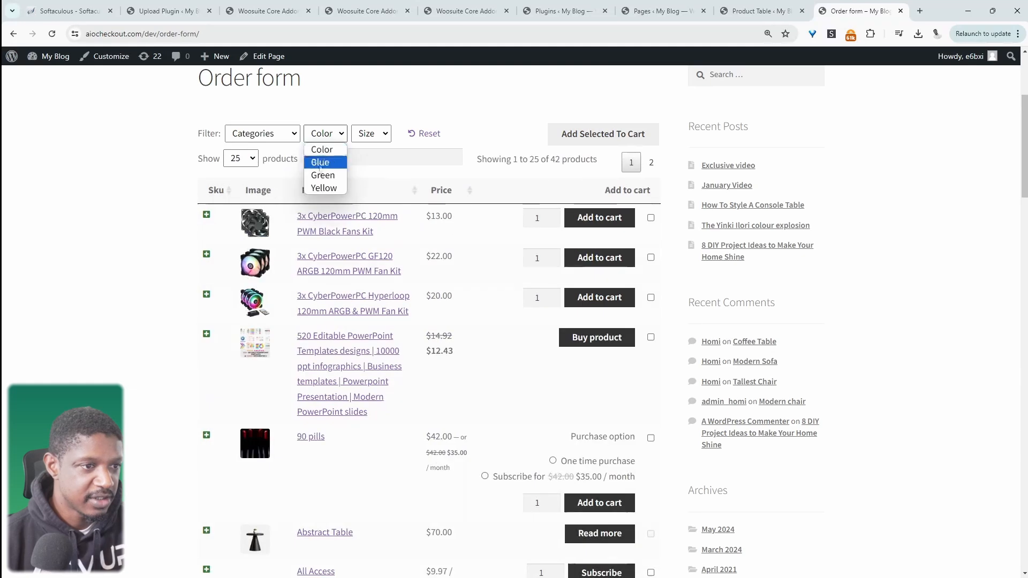
{"action": "left_click", "coordinate": [323, 175]}
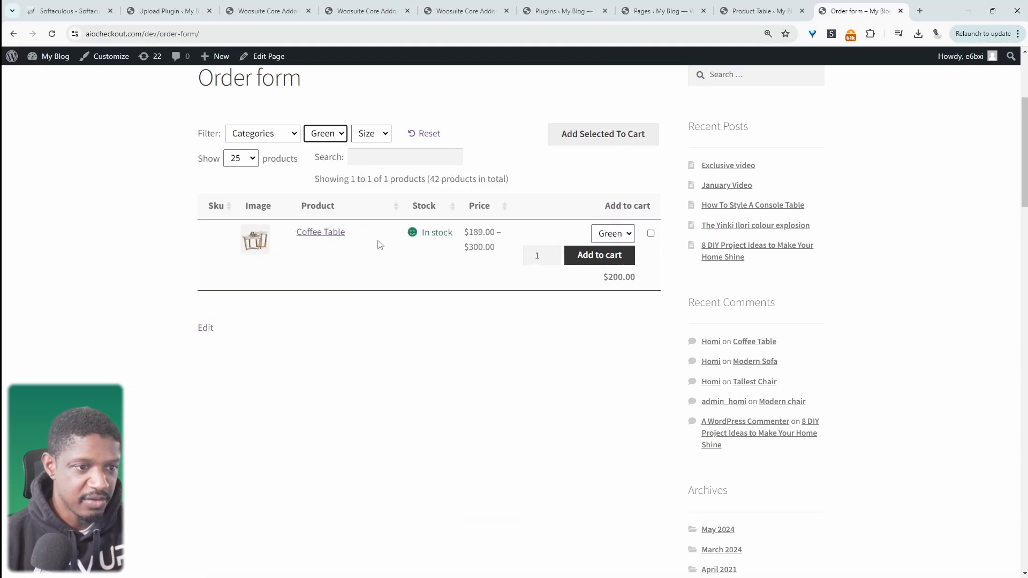
{"action": "left_click", "coordinate": [331, 135]}
{"action": "left_click", "coordinate": [324, 192]}
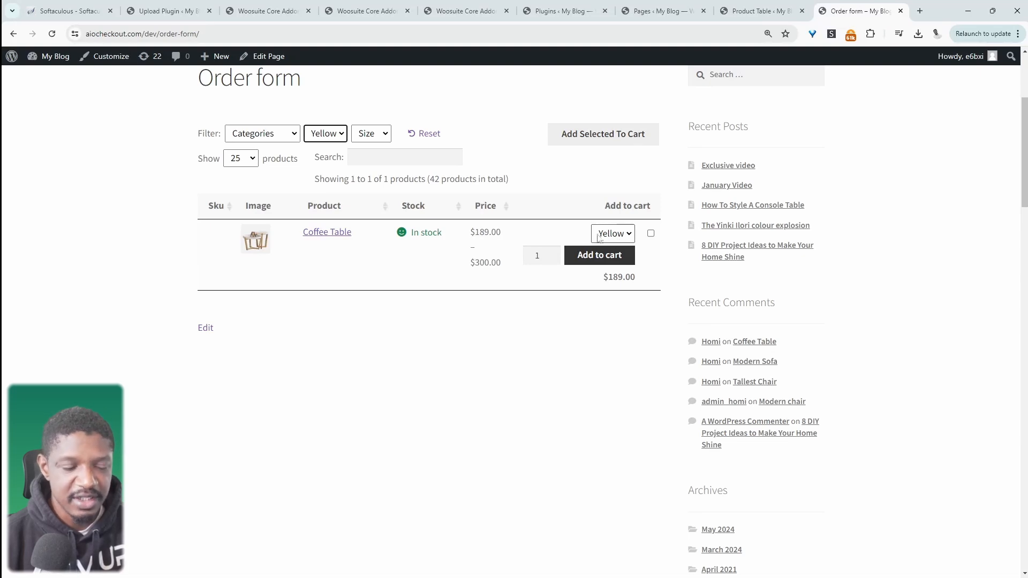
{"action": "left_click", "coordinate": [607, 255]}
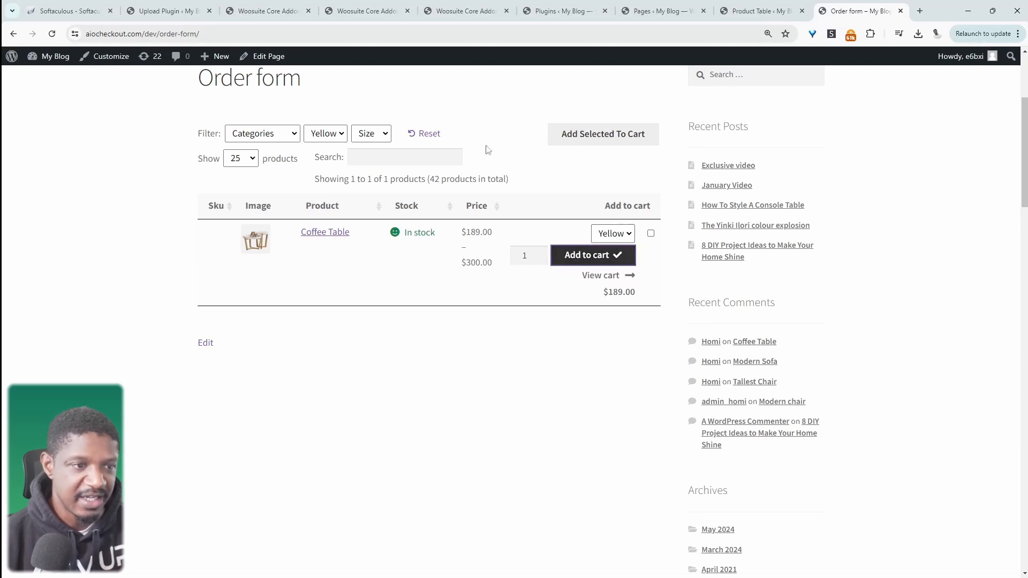
- Reset the order form's filters and search its products for "90"
{"action": "left_click", "coordinate": [429, 134]}
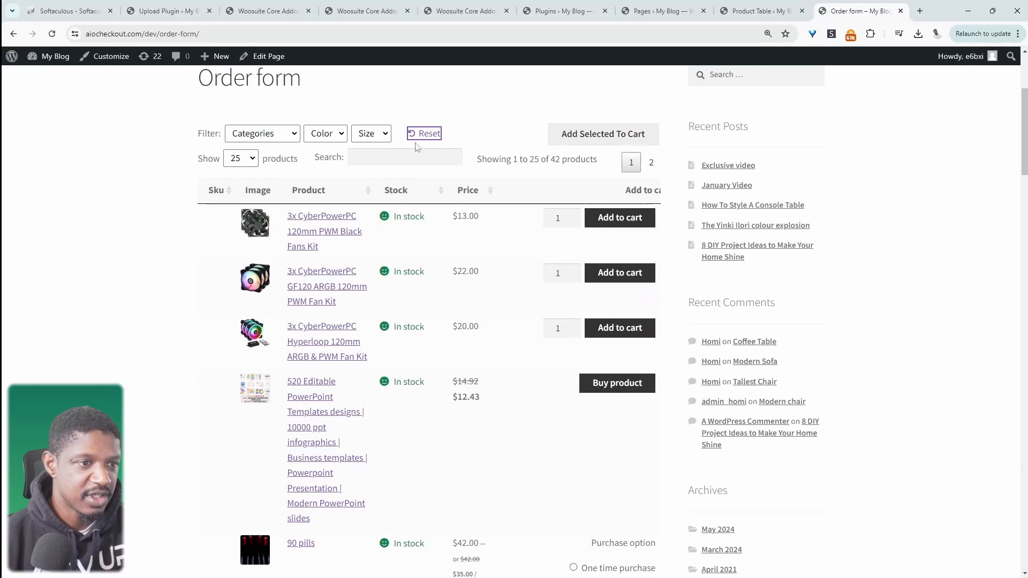
{"action": "left_click", "coordinate": [416, 160]}
{"action": "type", "text": "90"}
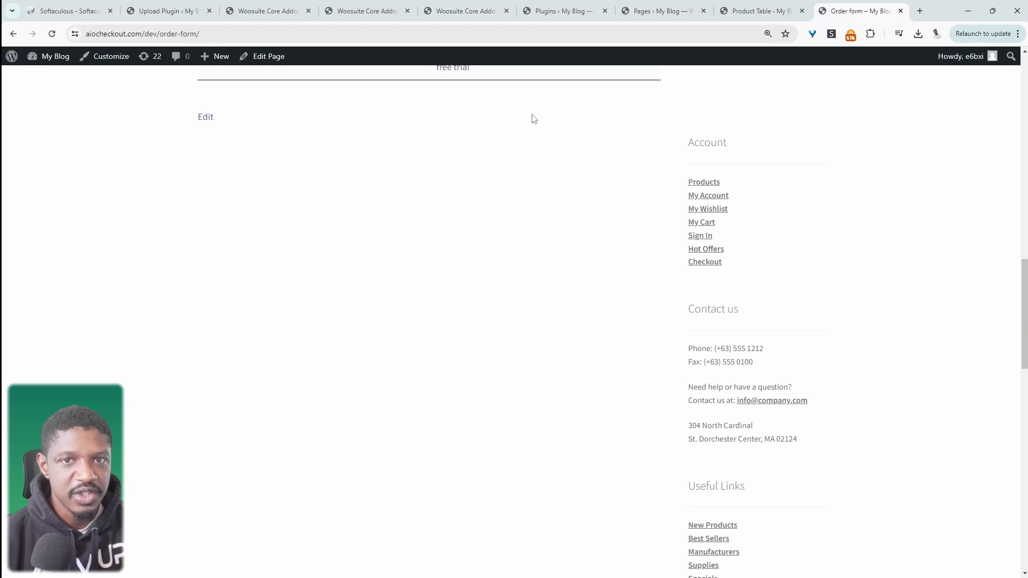
{"action": "scroll", "coordinate": [546, 176], "scroll_direction": "up", "scroll_amount": 15}
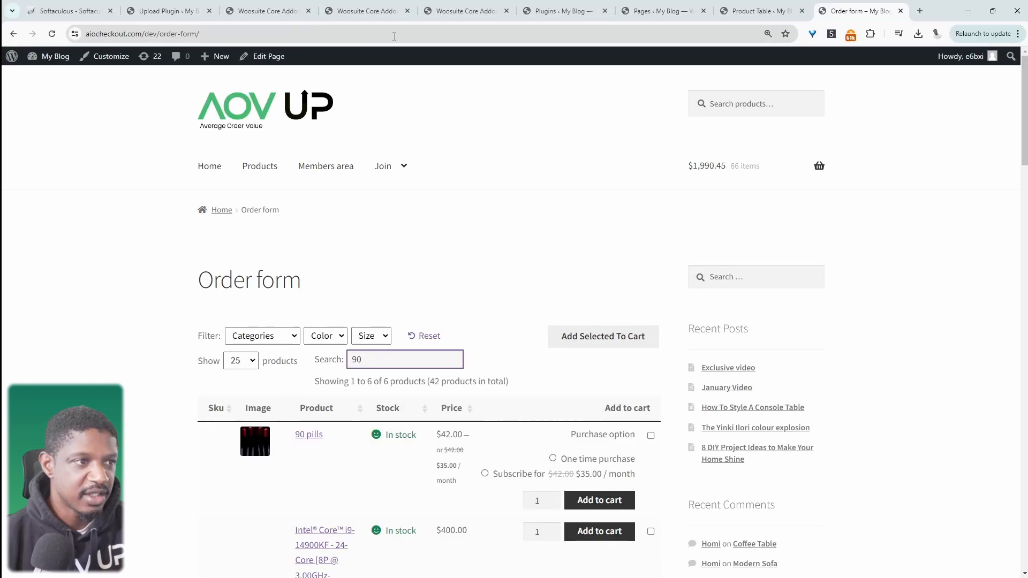
- Open the Mini Cart settings of the AOVup AIO Checkout in the WordPress admin
{"action": "left_click", "coordinate": [560, 11]}
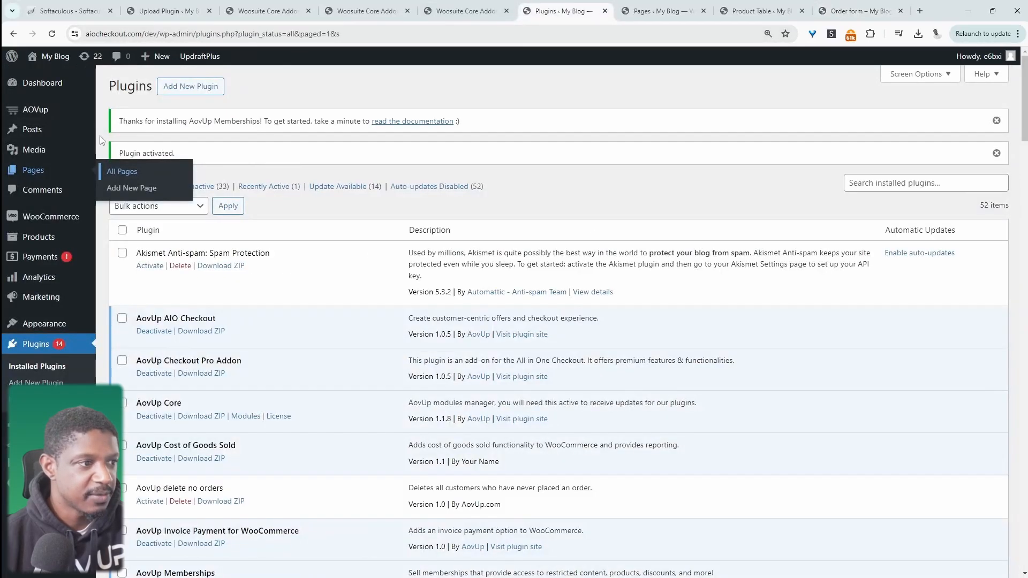
{"action": "mouse_move", "coordinate": [58, 114]}
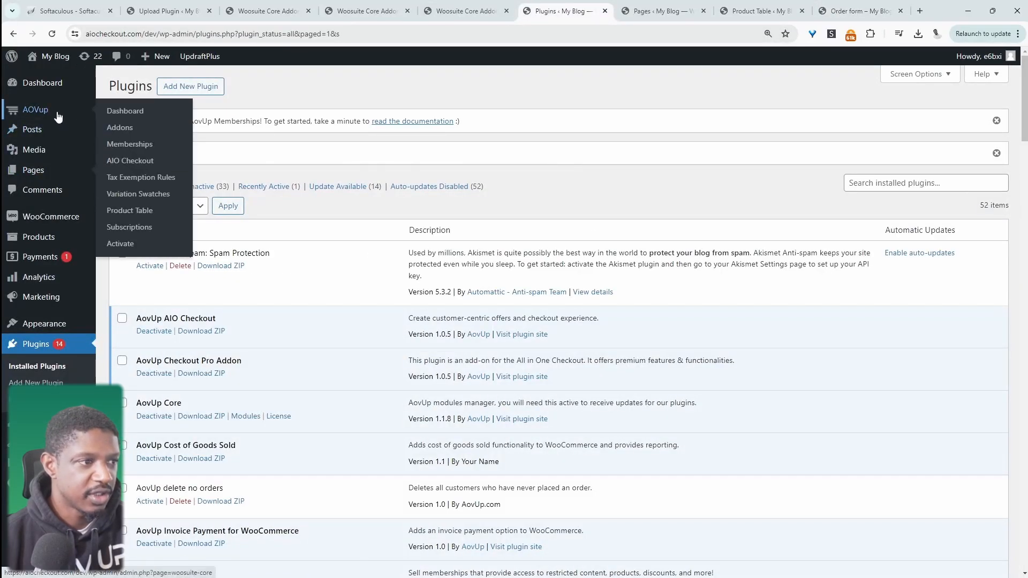
{"action": "left_click", "coordinate": [135, 166]}
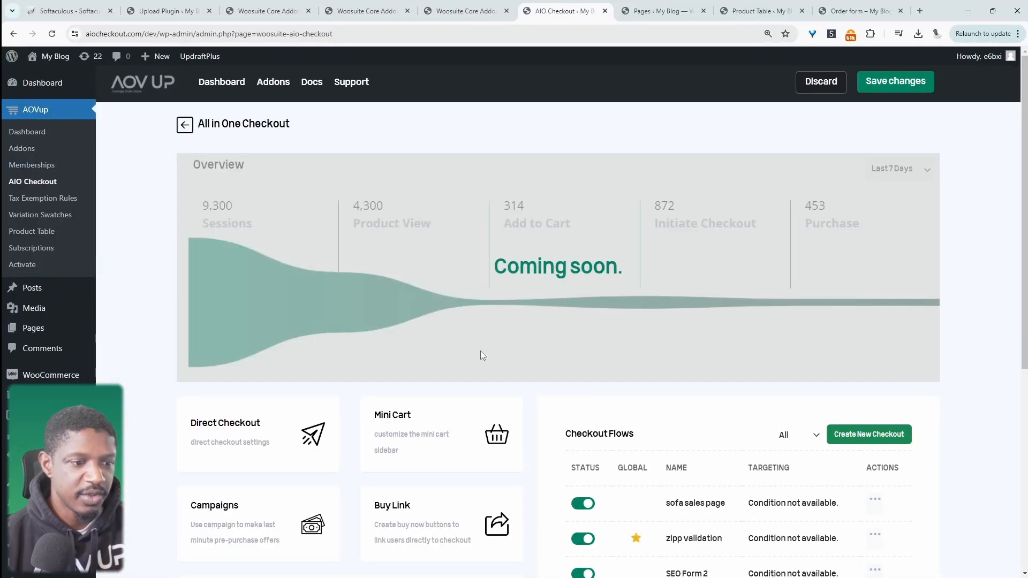
{"action": "scroll", "coordinate": [482, 356], "scroll_direction": "down", "scroll_amount": 3}
{"action": "left_click", "coordinate": [425, 282]}
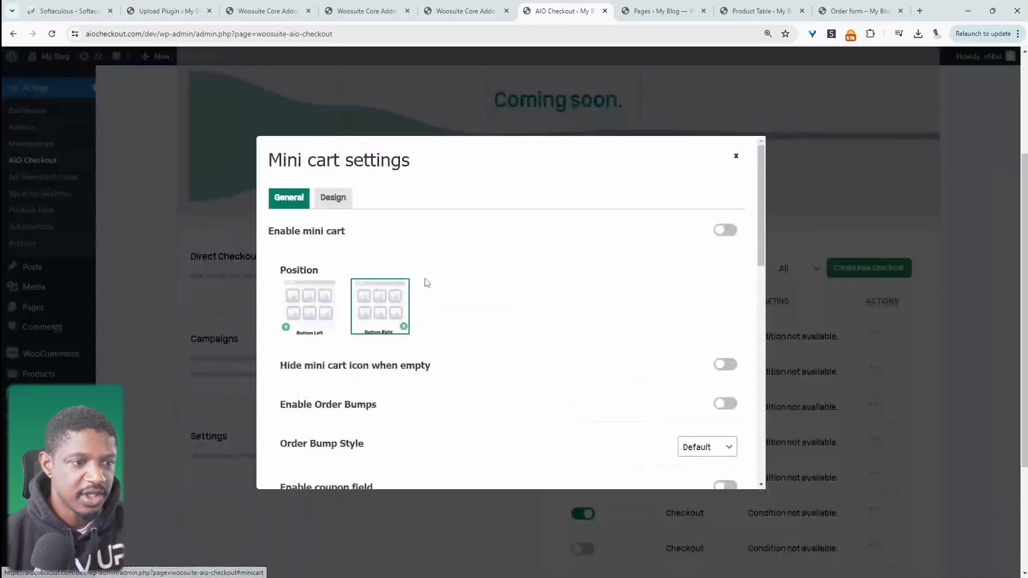
- Enable the mini cart and save its settings, leaving the remaining options at their defaults
{"action": "left_click", "coordinate": [726, 231]}
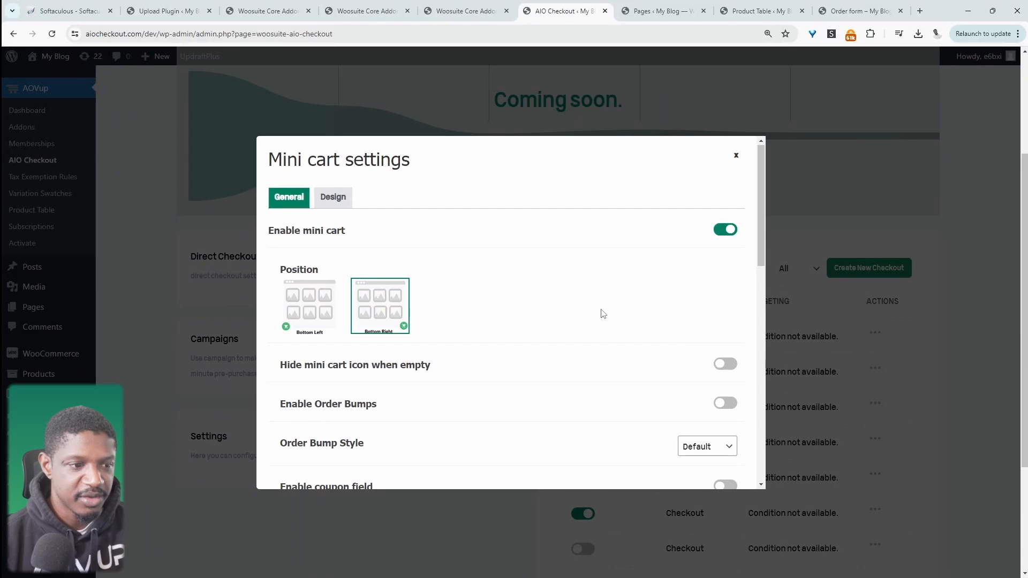
{"action": "scroll", "coordinate": [603, 314], "scroll_direction": "down", "scroll_amount": 4}
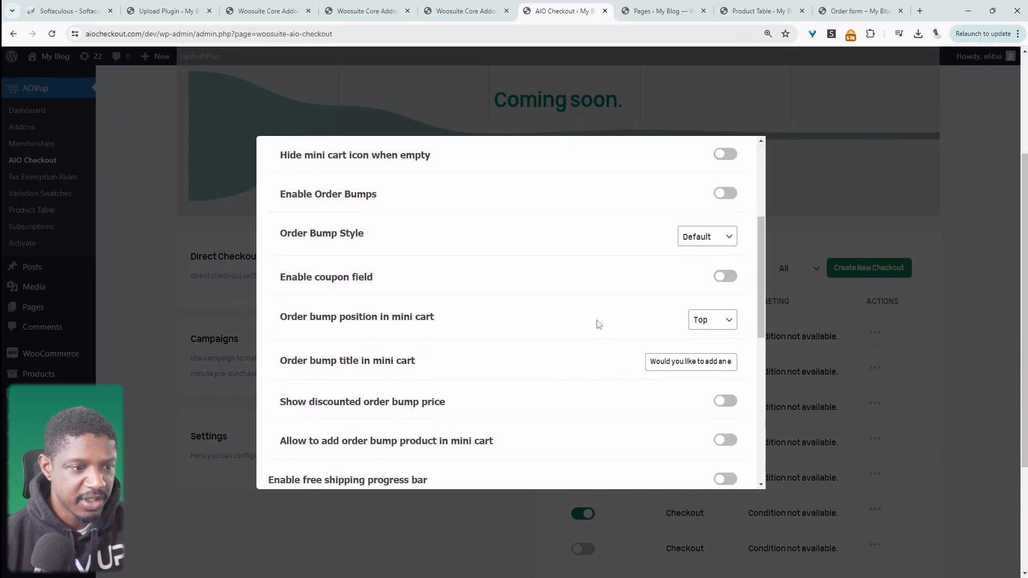
{"action": "scroll", "coordinate": [598, 324], "scroll_direction": "down", "scroll_amount": 4}
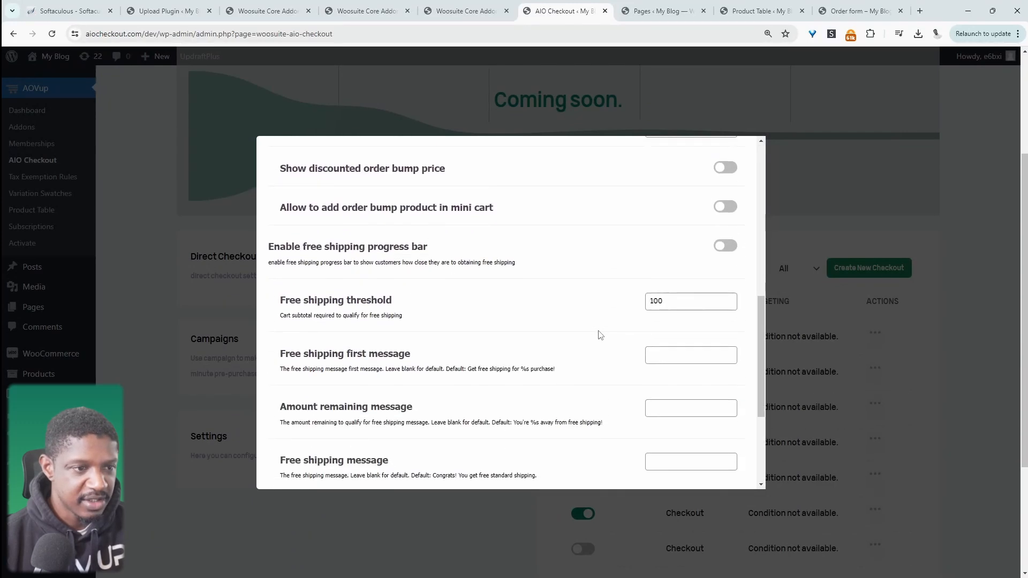
{"action": "scroll", "coordinate": [599, 333], "scroll_direction": "down", "scroll_amount": 4}
{"action": "left_click", "coordinate": [285, 468]}
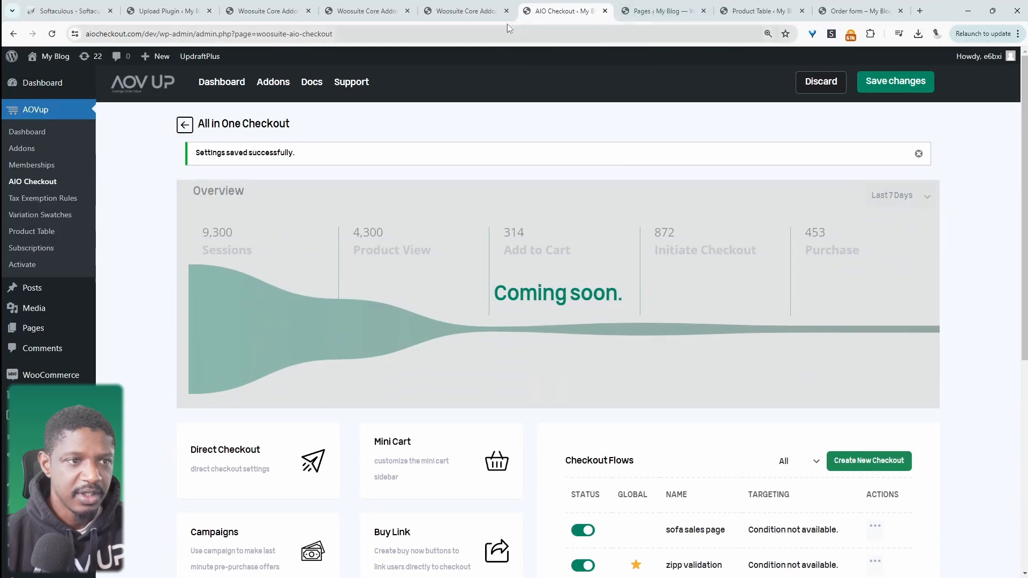
- Reload the order form page and add one 3x CyberPowerPC 120mm PWM Black Fans Kit to the cart
{"action": "left_click", "coordinate": [859, 10]}
{"action": "key", "text": "F5"}
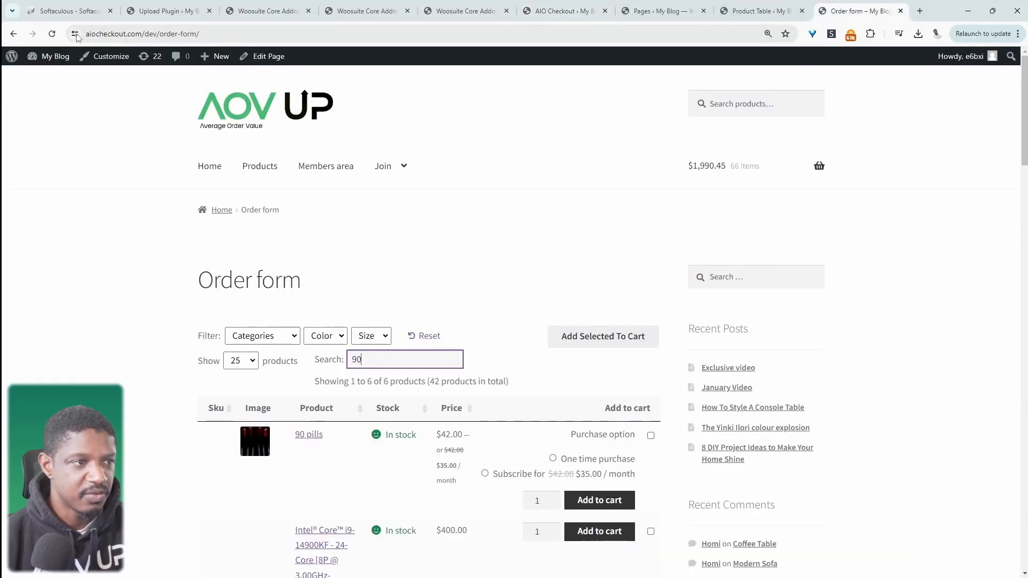
{"action": "scroll", "coordinate": [866, 484], "scroll_direction": "down", "scroll_amount": 2}
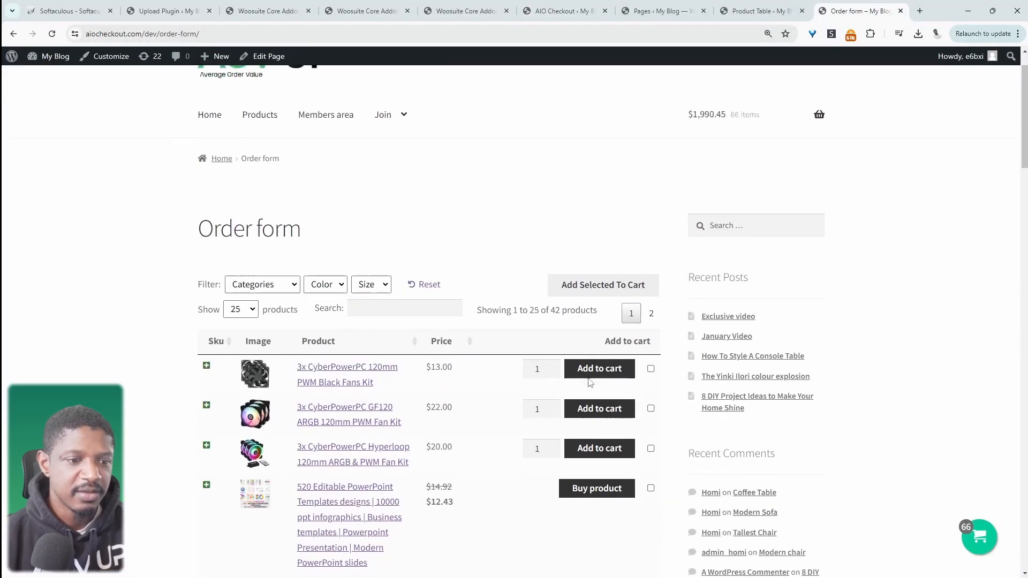
{"action": "left_click", "coordinate": [594, 323]}
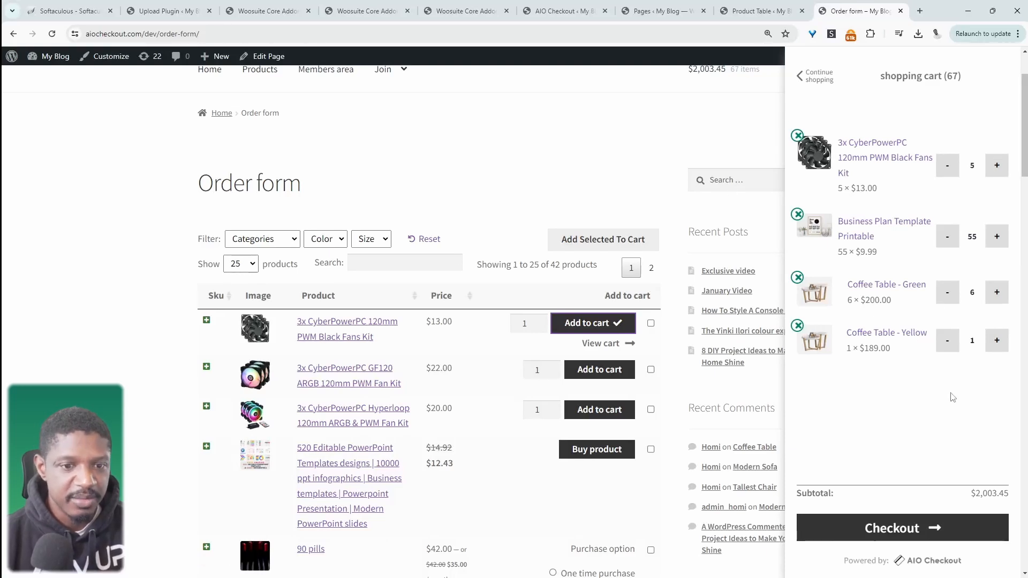
- Proceed from the mini cart to checkout and review the billing form and order summary
{"action": "left_click", "coordinate": [889, 531]}
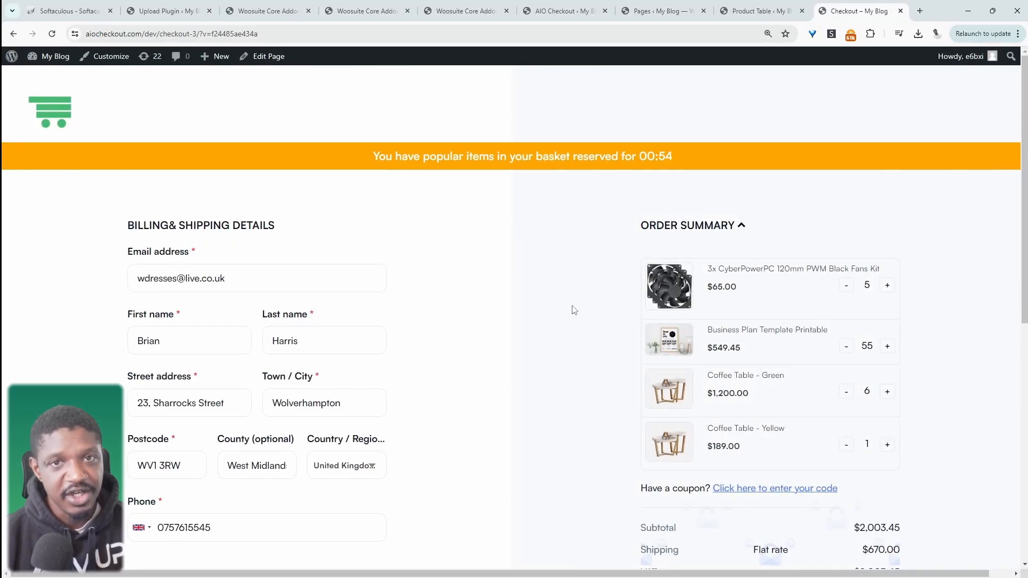
{"action": "scroll", "coordinate": [499, 313], "scroll_direction": "down", "scroll_amount": 8}
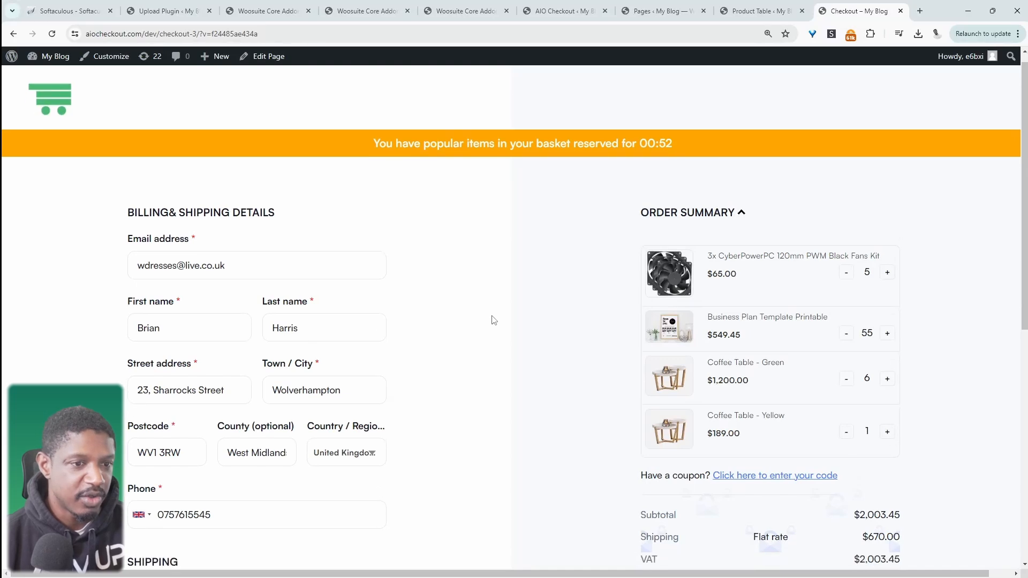
{"action": "scroll", "coordinate": [493, 319], "scroll_direction": "up", "scroll_amount": 8}
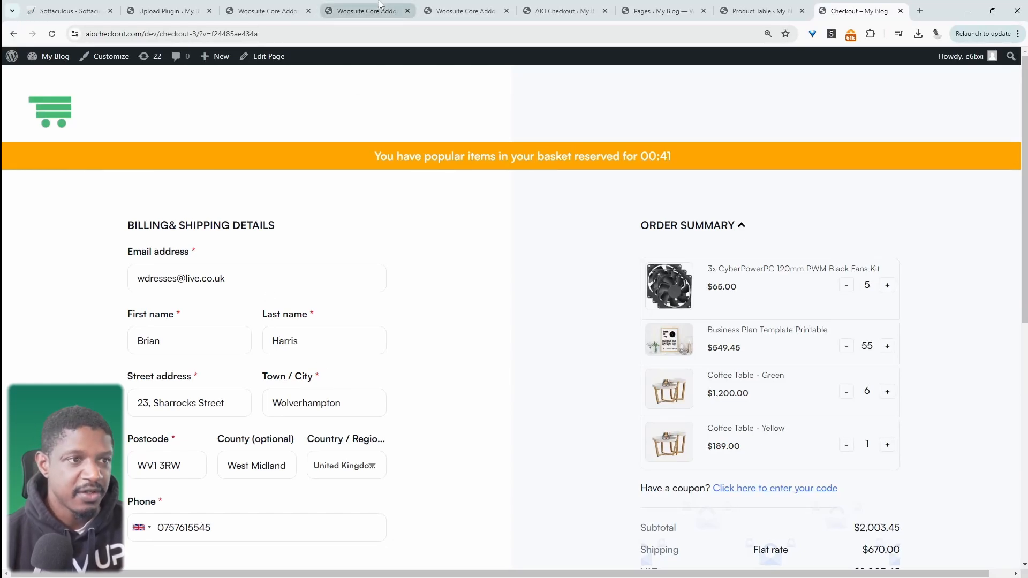
- Set the order form table as the default layout for the Shop pages and save the Product Table settings
{"action": "left_click", "coordinate": [761, 11]}
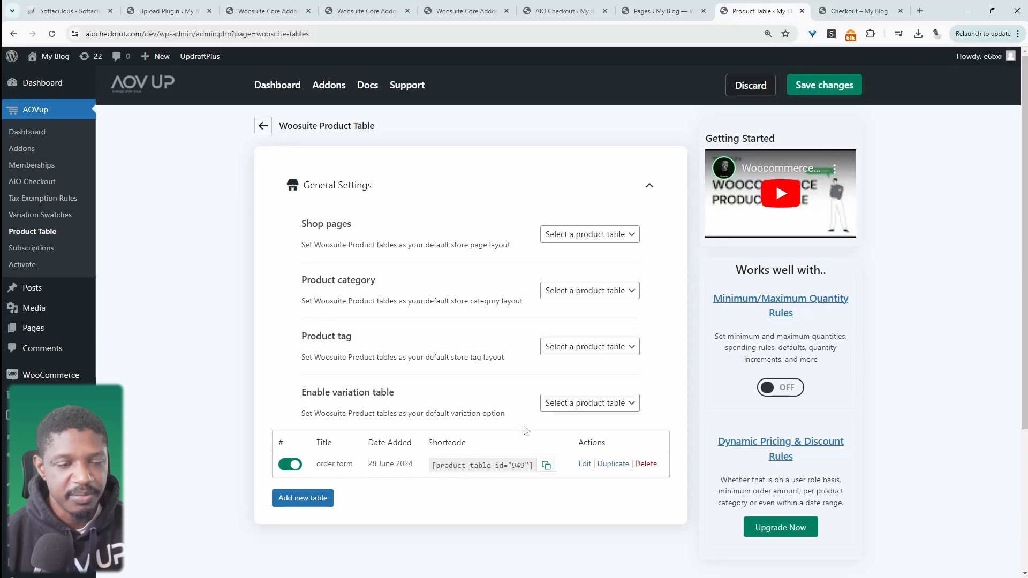
{"action": "left_click", "coordinate": [616, 235]}
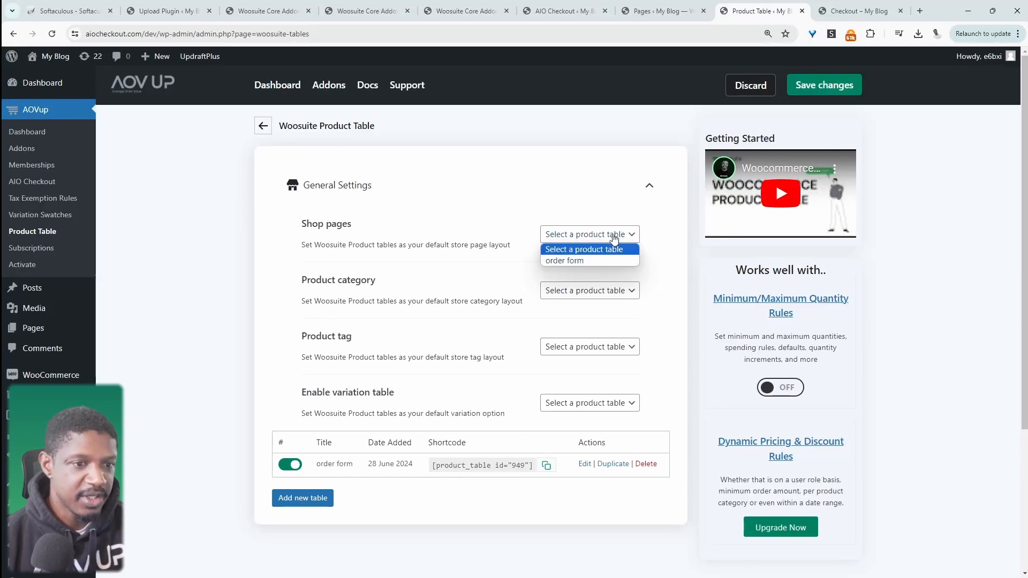
{"action": "left_click", "coordinate": [569, 261]}
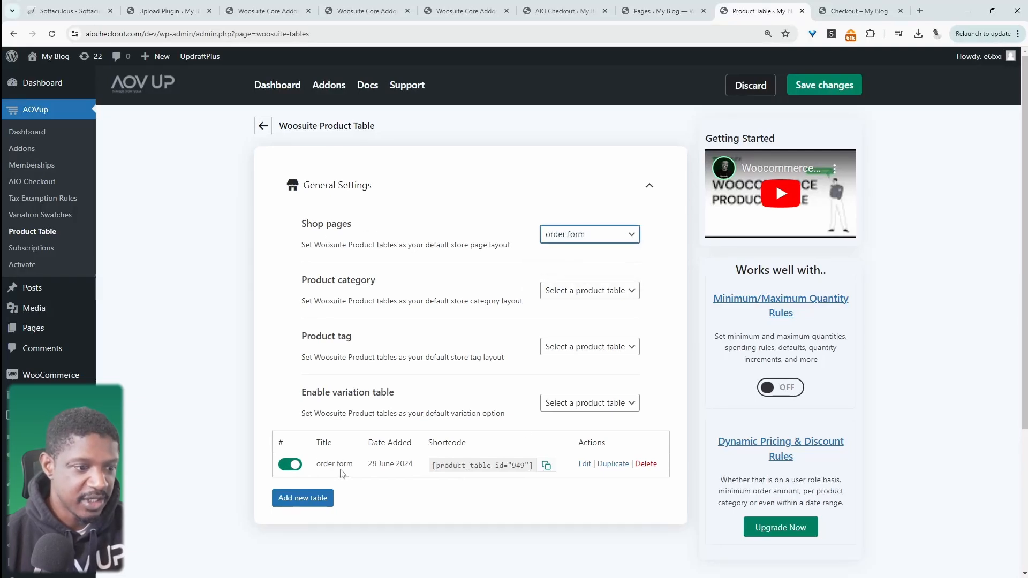
{"action": "left_click", "coordinate": [812, 95]}
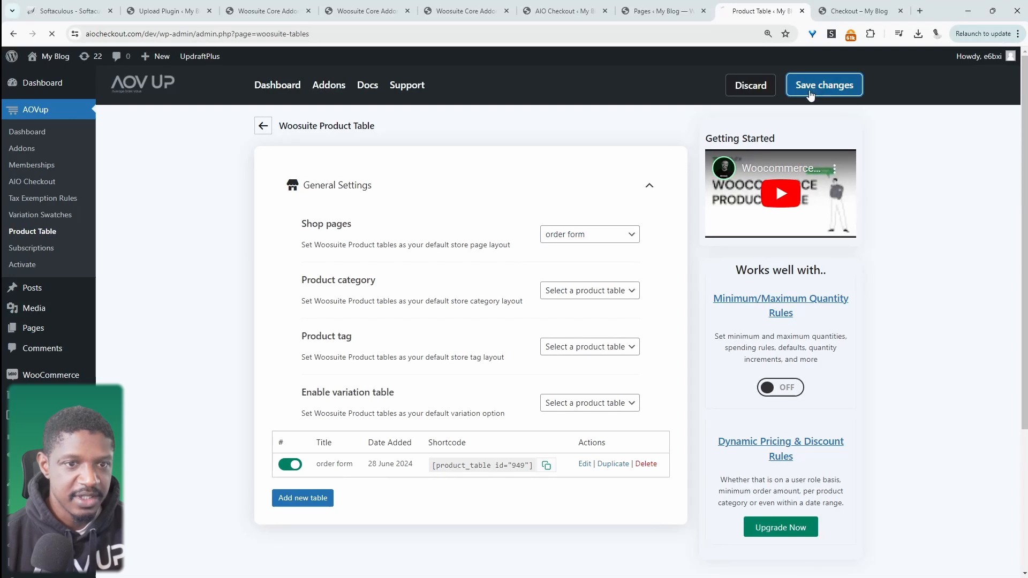
- Open the store's Shop page in a separate tab and examine its product table layout
{"action": "mouse_move", "coordinate": [54, 58]}
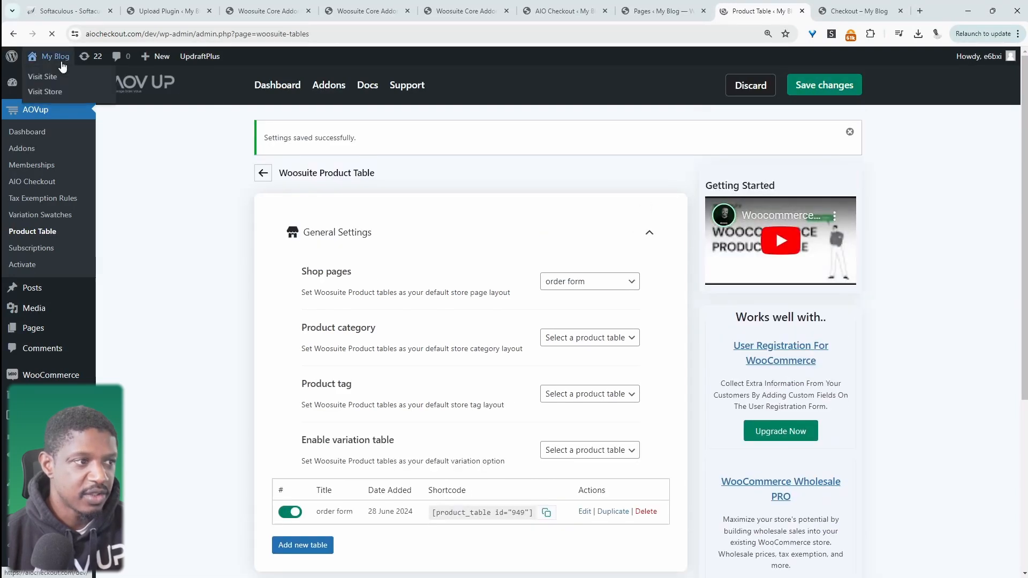
{"action": "middle_click", "coordinate": [78, 95]}
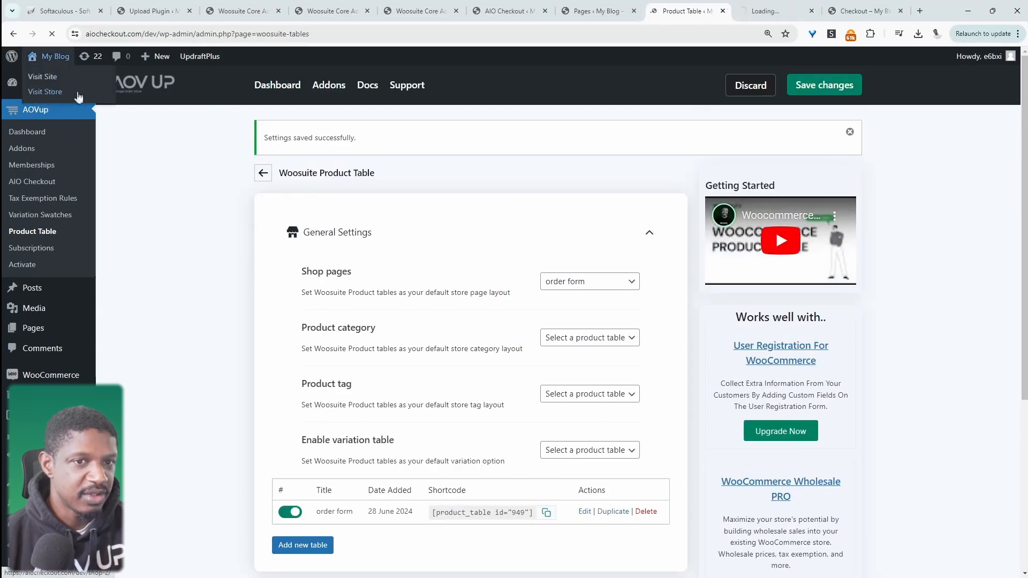
{"action": "left_click", "coordinate": [769, 11]}
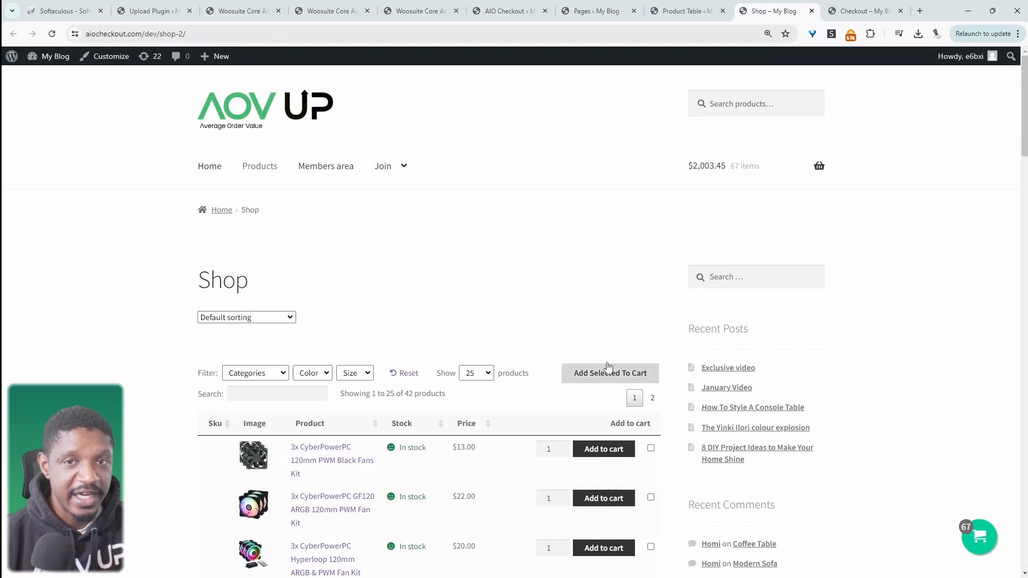
{"action": "scroll", "coordinate": [579, 321], "scroll_direction": "down", "scroll_amount": 4}
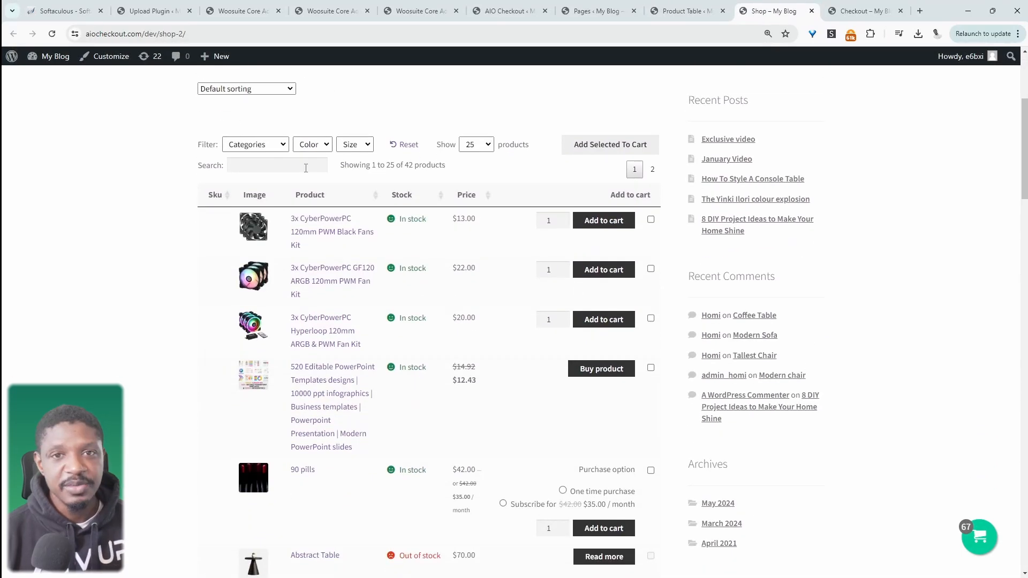